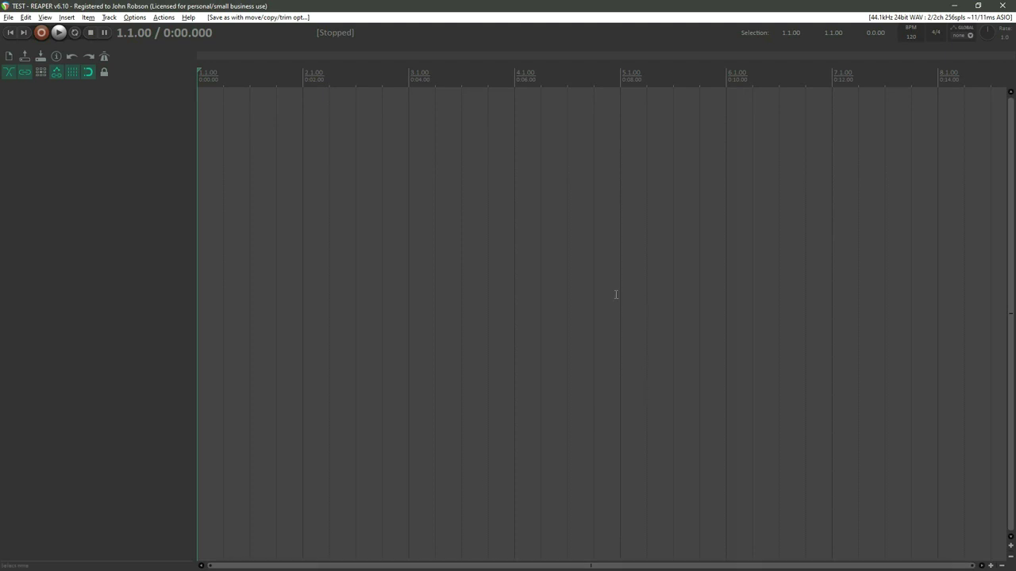
# - Set the ASIO4ALL buffer size to 2048 samples in the audio device preferences
pyautogui.click(954, 19)
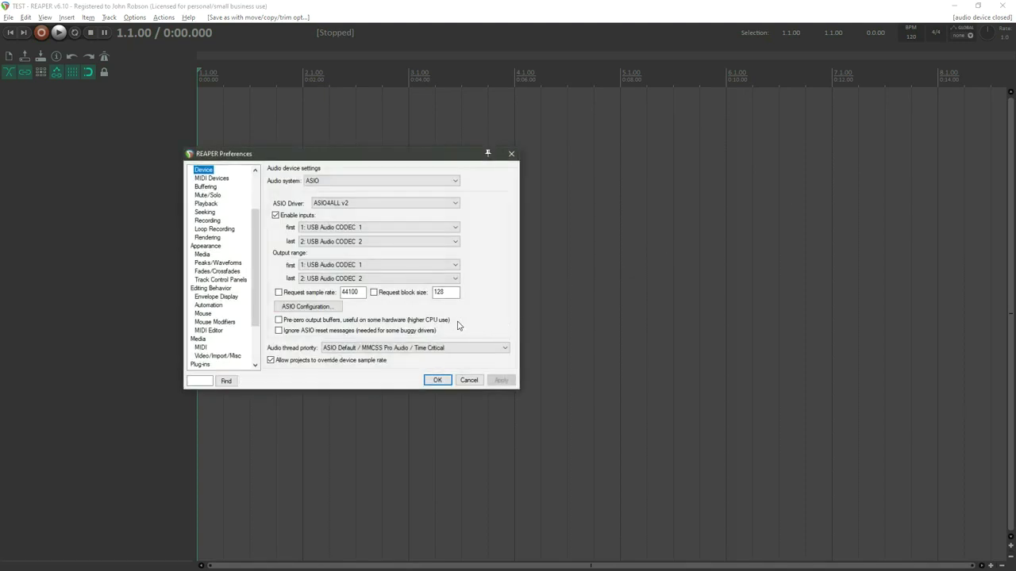
pyautogui.click(326, 308)
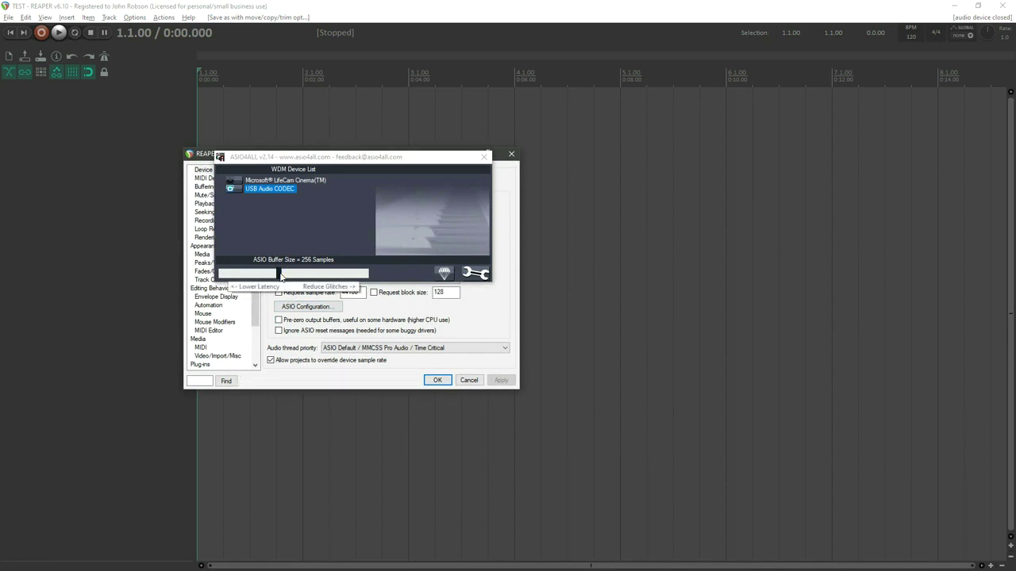
pyautogui.moveTo(281, 276); pyautogui.dragTo(403, 298)
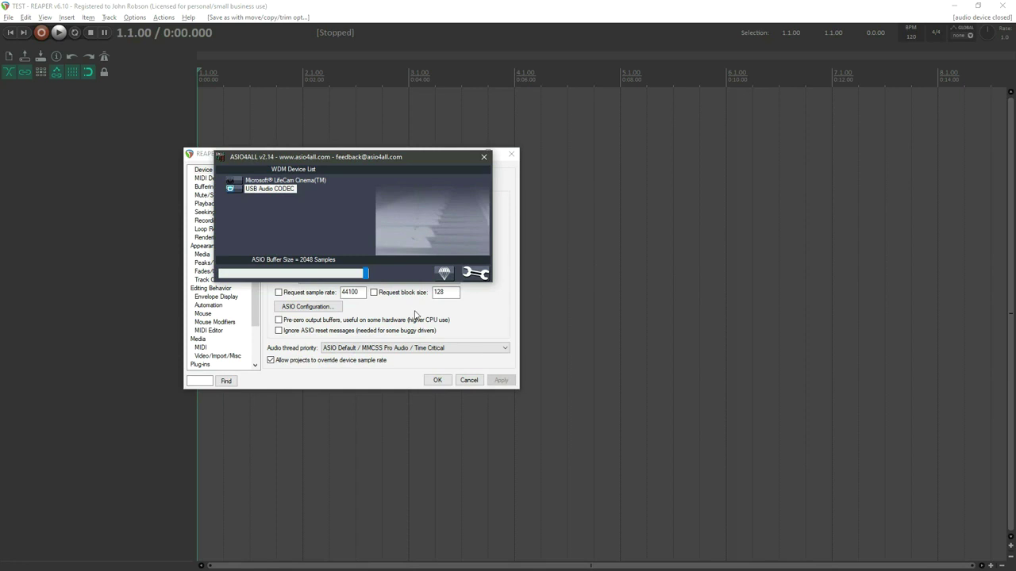
pyautogui.click(485, 157)
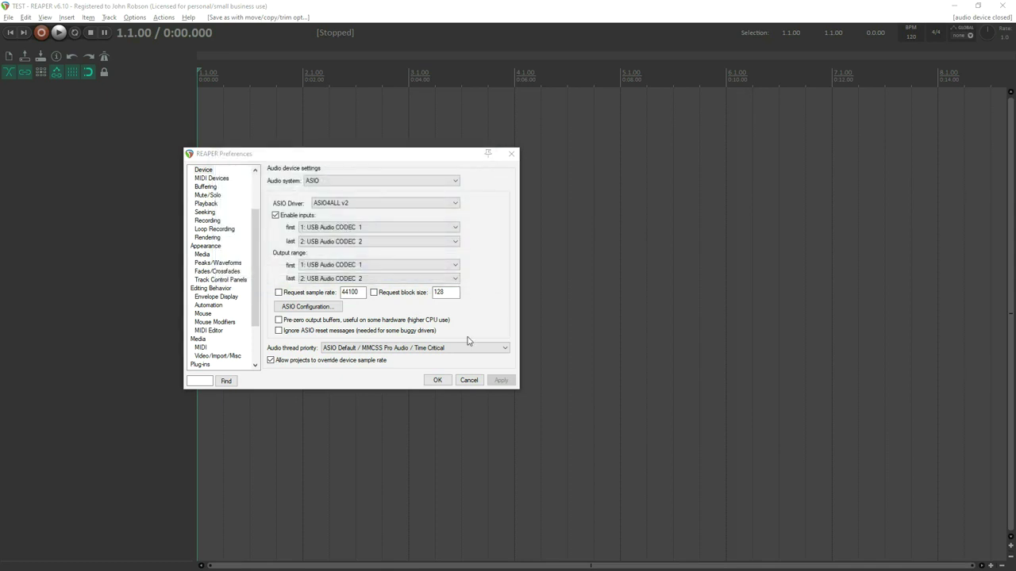
pyautogui.click(437, 380)
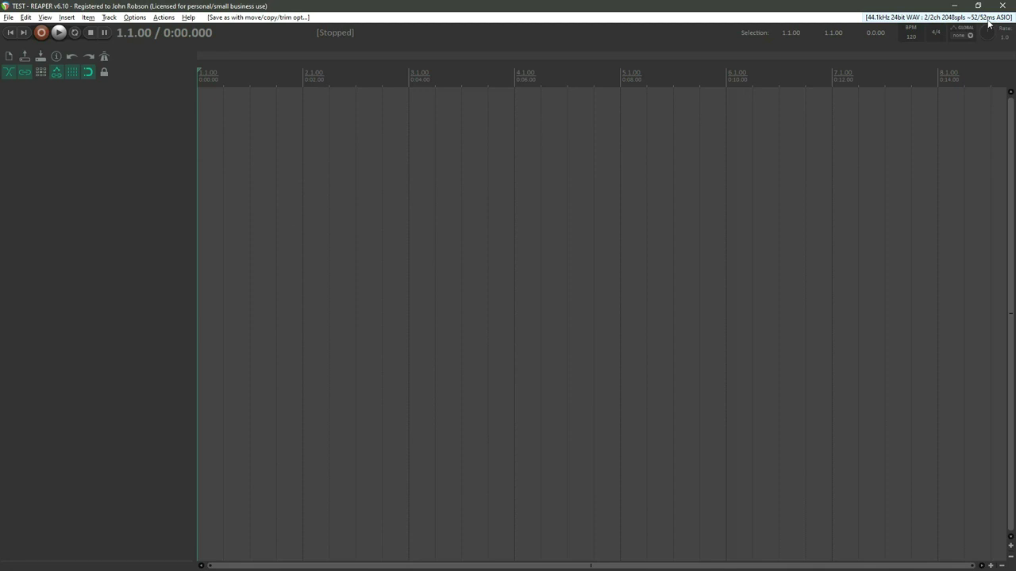
# - Reduce the ASIO4ALL buffer size to 64 samples in the audio device preferences
pyautogui.click(988, 19)
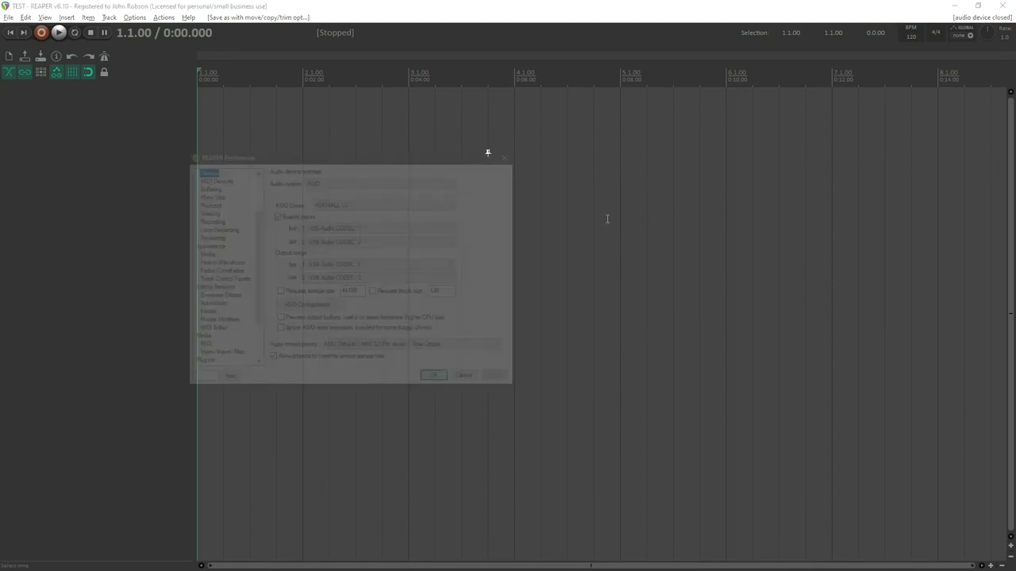
pyautogui.click(316, 308)
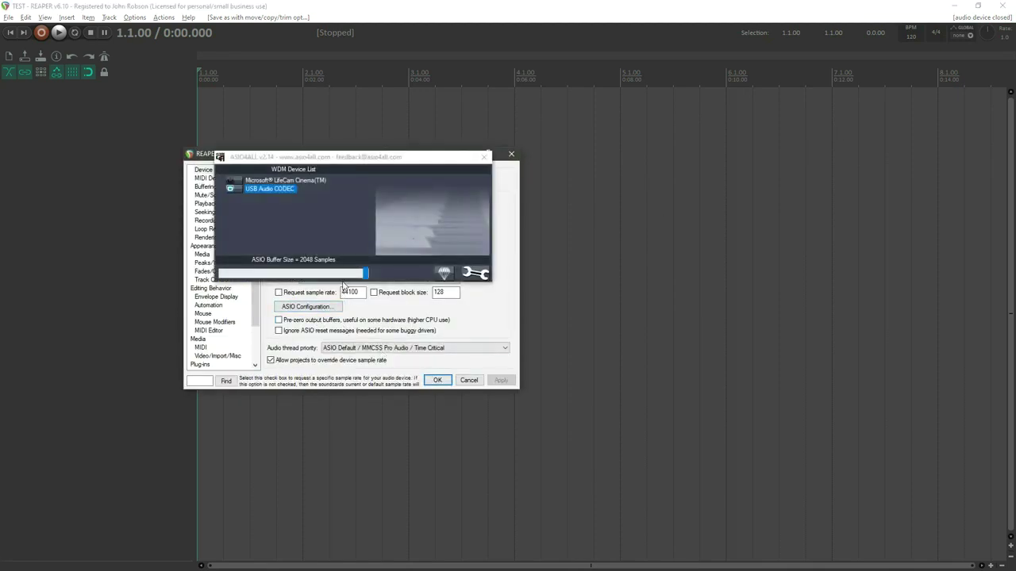
pyautogui.moveTo(365, 274); pyautogui.dragTo(319, 428)
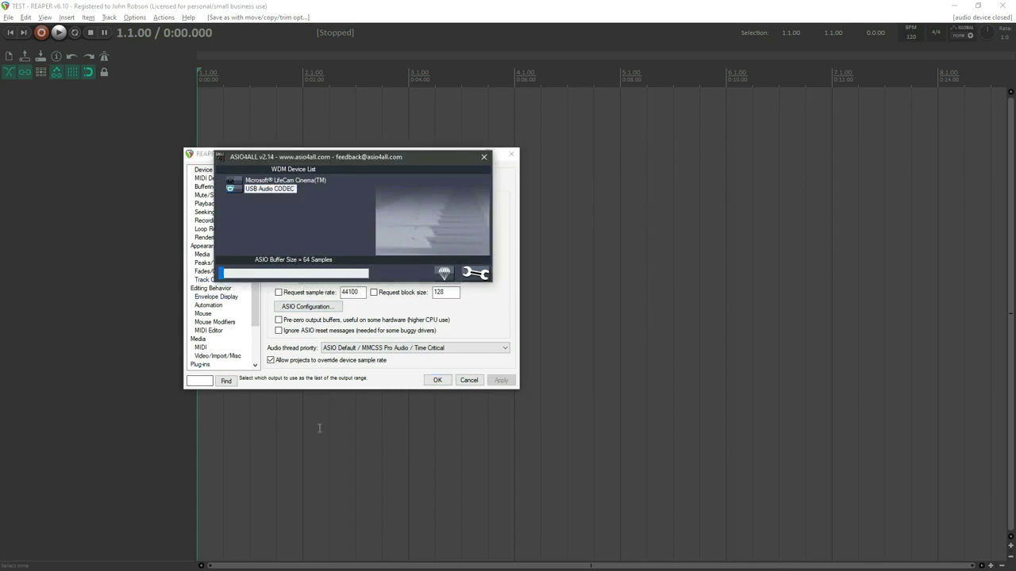
pyautogui.click(484, 156)
pyautogui.click(438, 380)
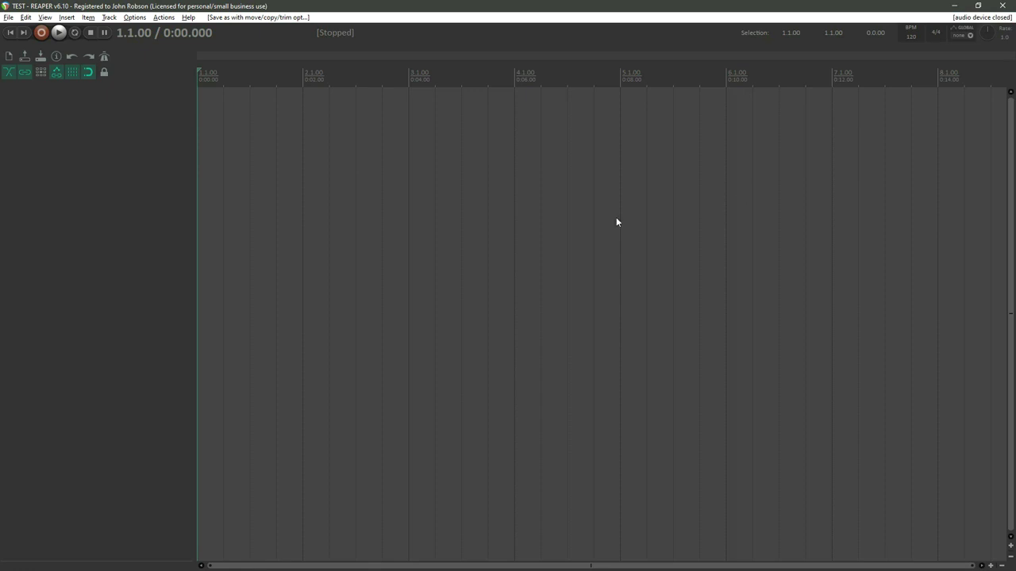
# - Set the ASIO4ALL buffer size for the USB Audio CODEC to 256 samples and apply the preferences
pyautogui.hotkey('ctrl', 'p')
pyautogui.click(304, 308)
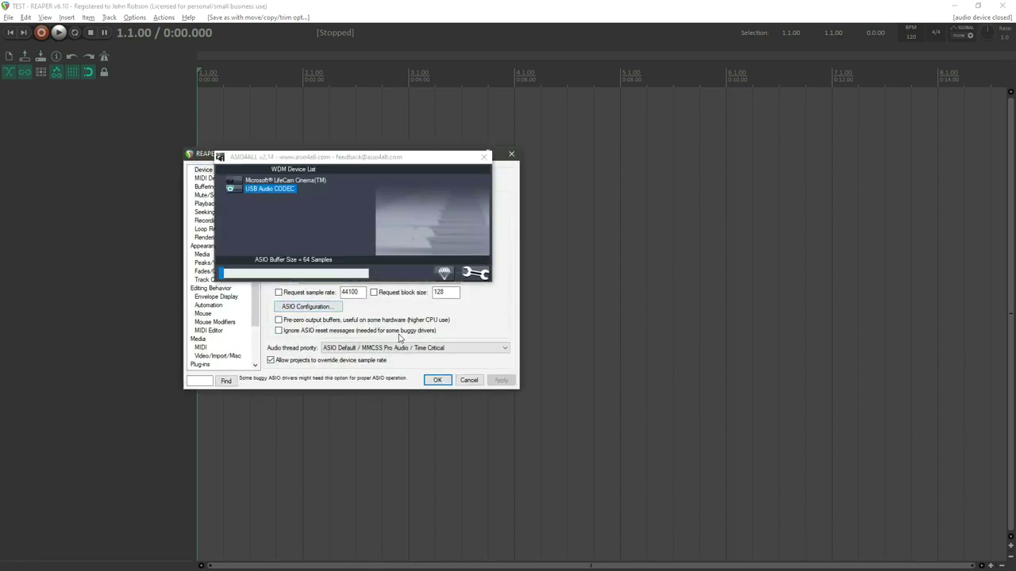
pyautogui.click(221, 274)
pyautogui.moveTo(221, 274); pyautogui.dragTo(279, 280)
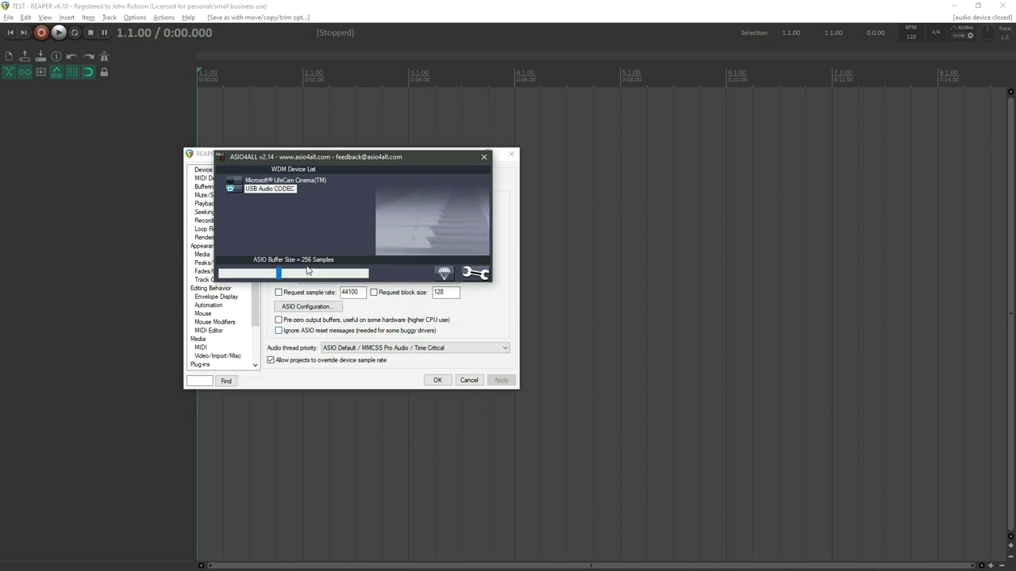
pyautogui.click(484, 158)
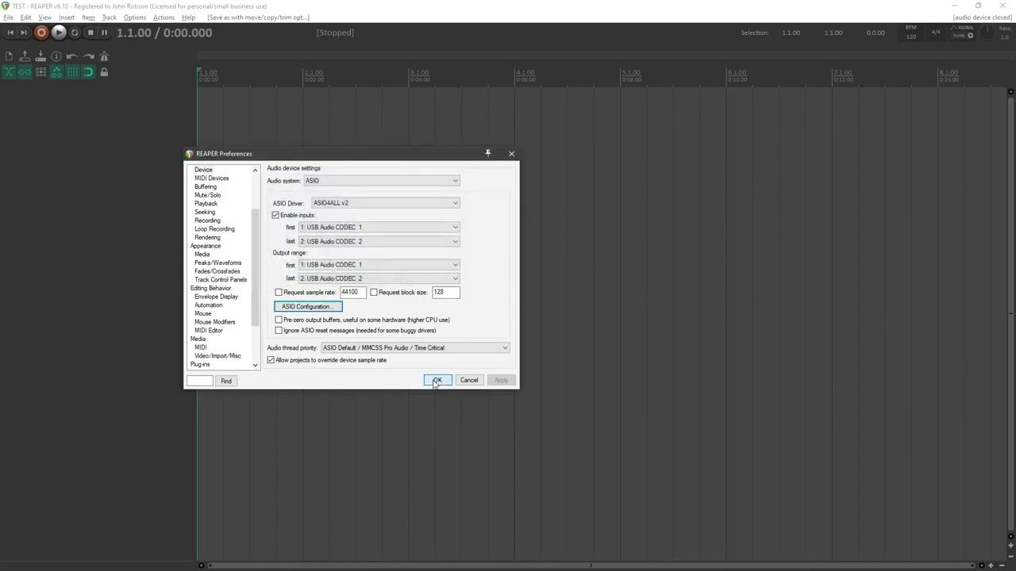
pyautogui.click(436, 380)
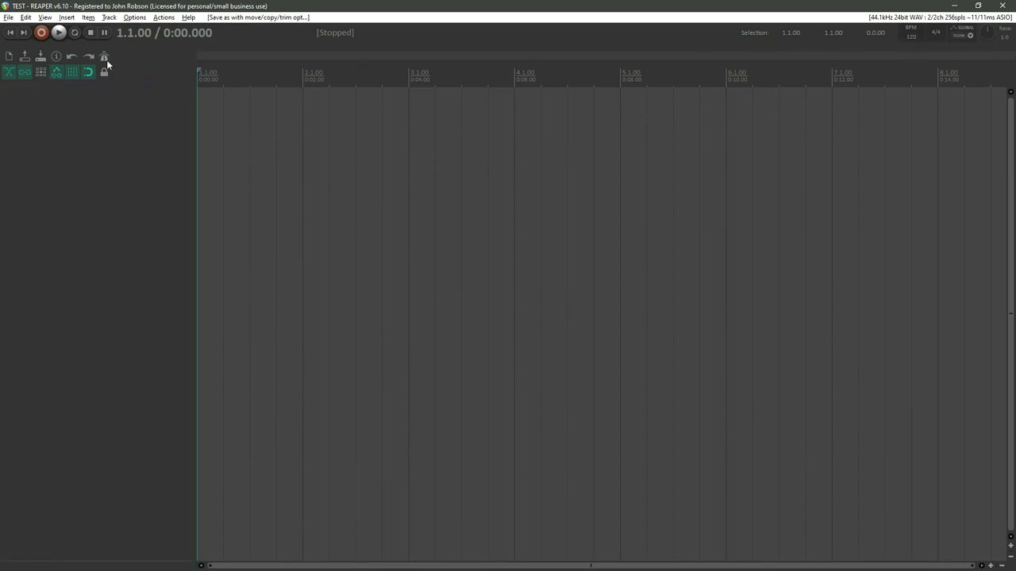
# - Add a new track and enable the metronome with a 1-measure count-in before recording
pyautogui.doubleClick(80, 136)
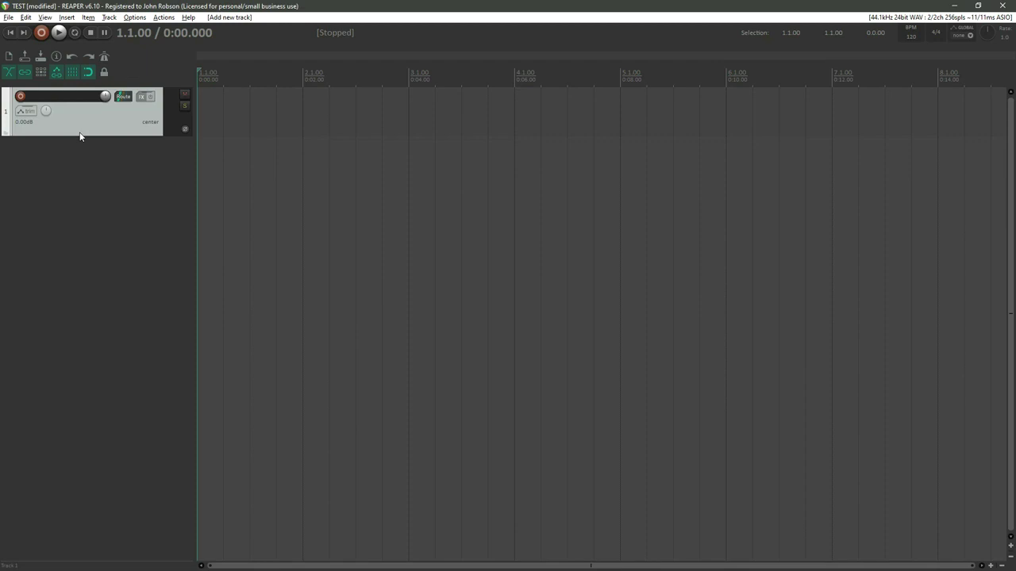
pyautogui.click(106, 58)
pyautogui.rightClick(106, 57)
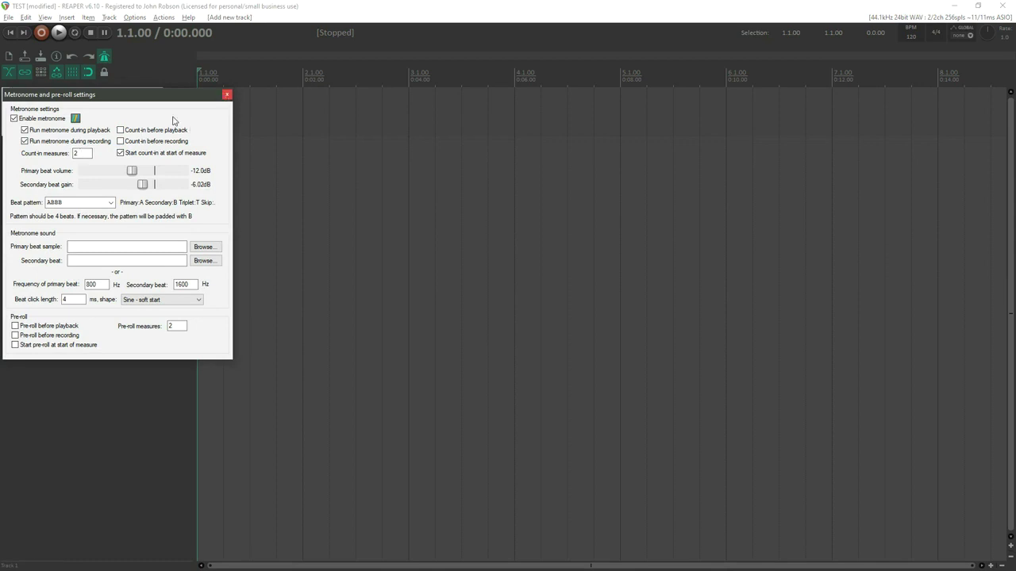
pyautogui.click(121, 141)
pyautogui.doubleClick(86, 156)
pyautogui.write('1')
pyautogui.click(226, 95)
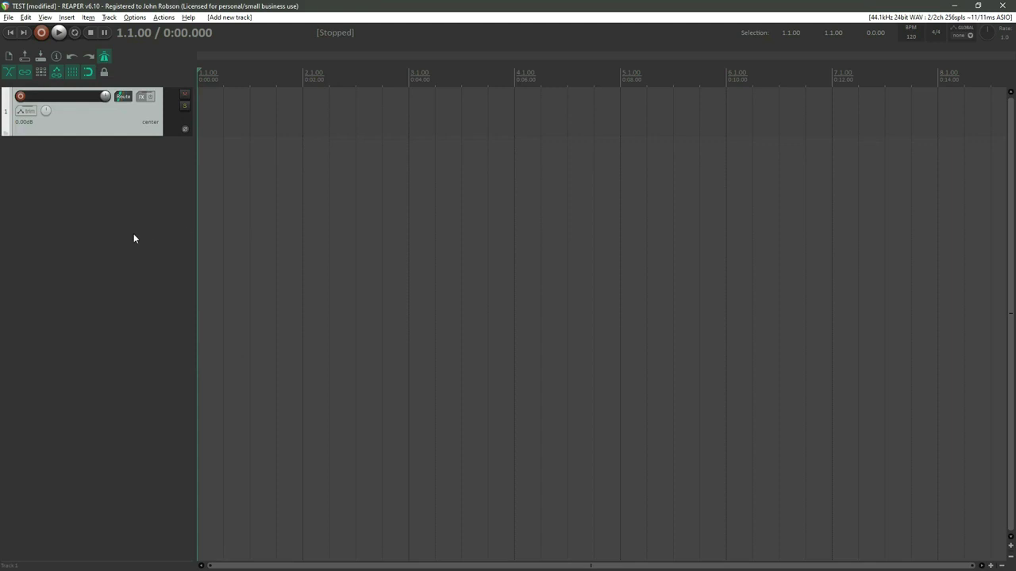
# - Record a take of about 10 seconds on track 1 from the USB Audio CODEC input and disarm the track
pyautogui.click(20, 97)
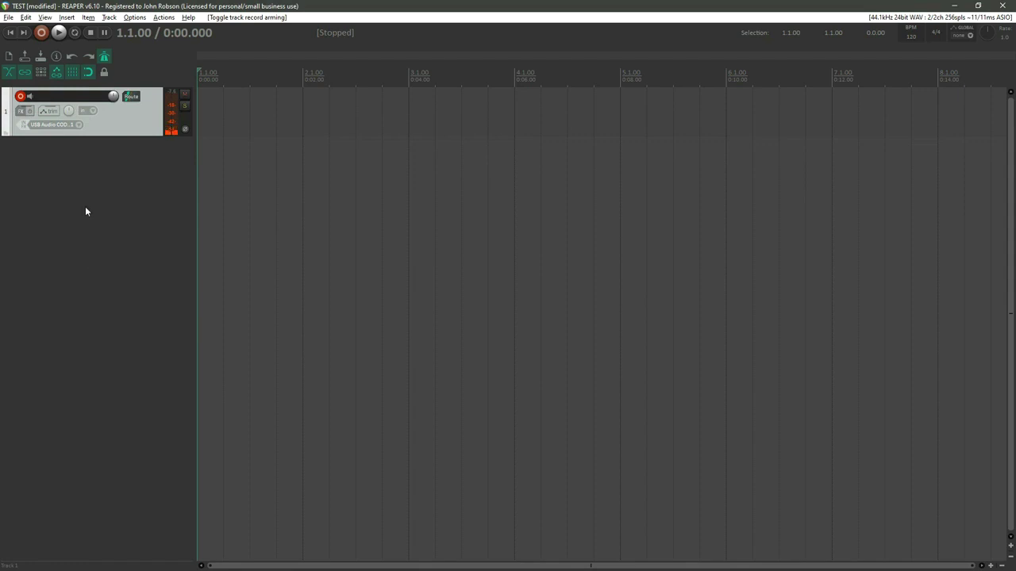
pyautogui.click(45, 33)
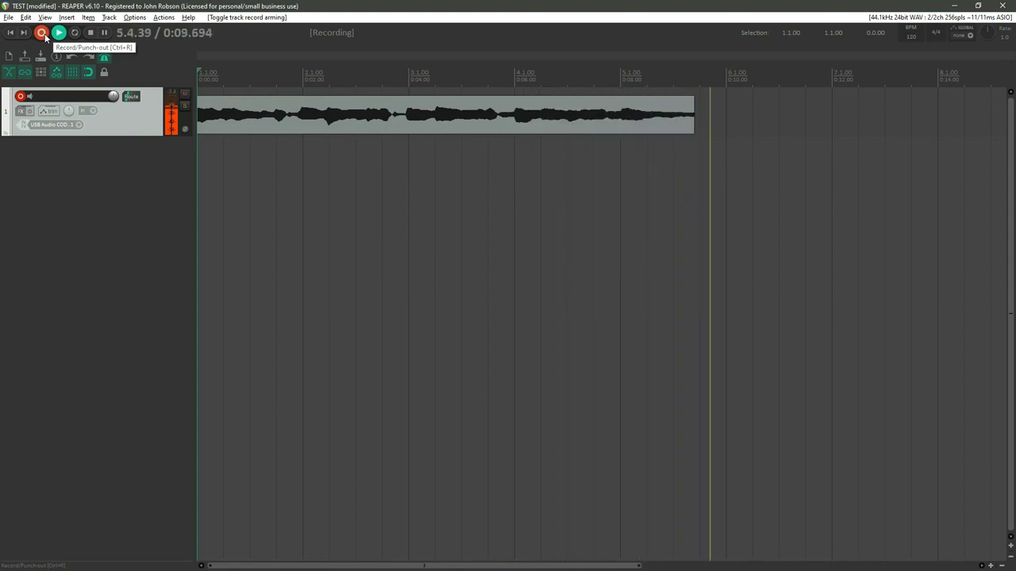
pyautogui.click(42, 33)
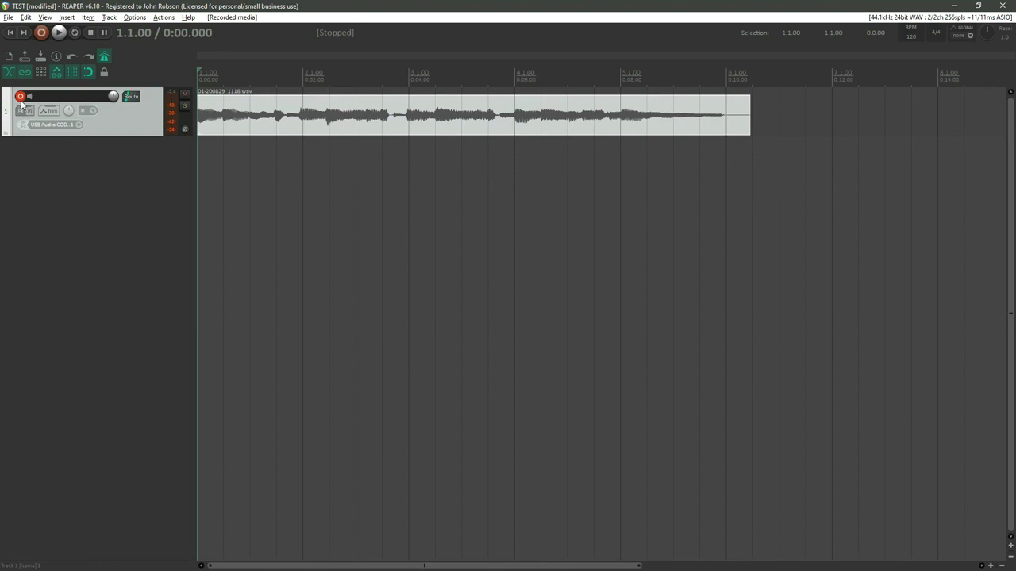
pyautogui.click(21, 96)
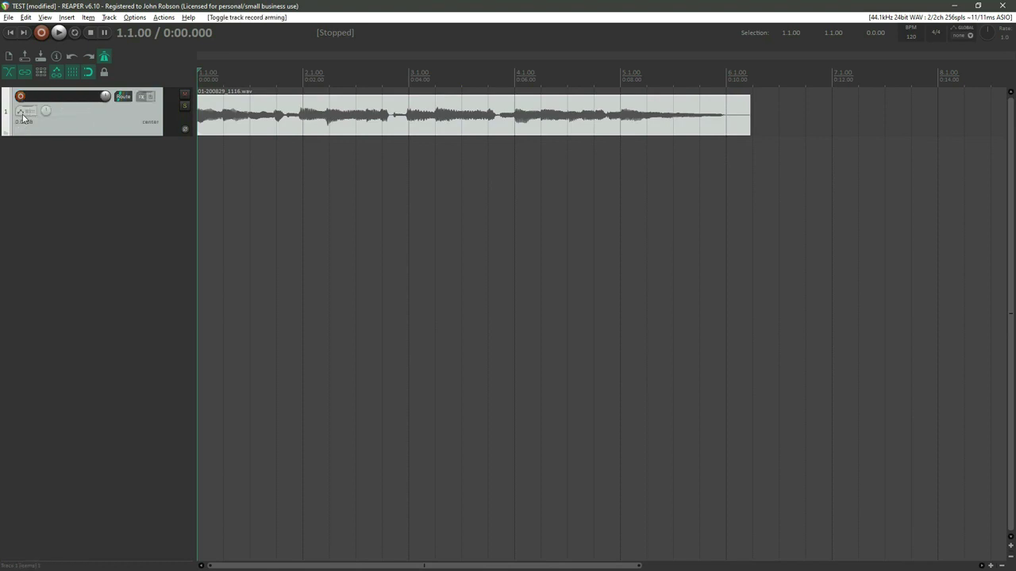
# - Add the BC Free Amp (Blue Cat Audio) VST effect to track 1
pyautogui.click(142, 96)
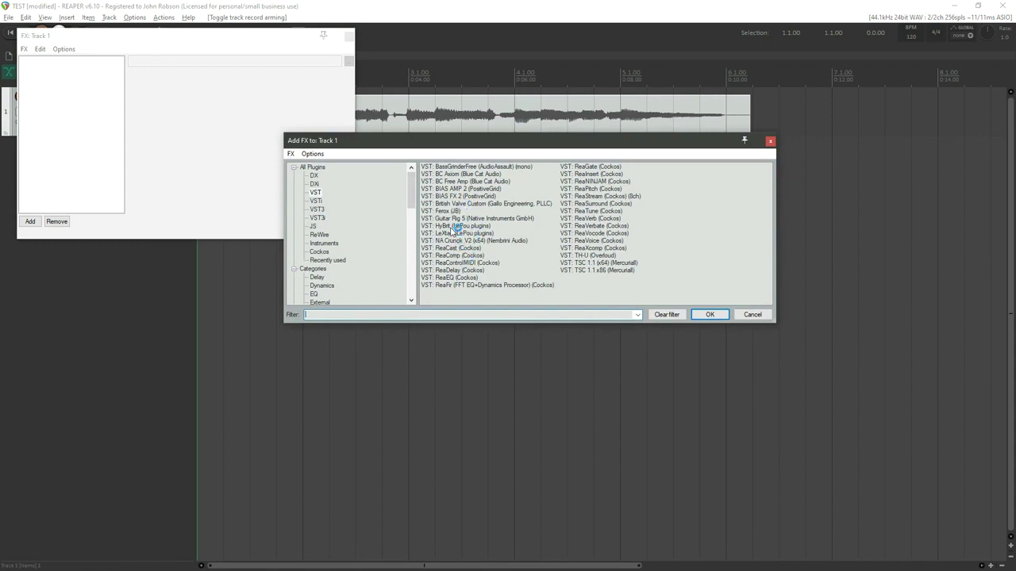
pyautogui.click(453, 183)
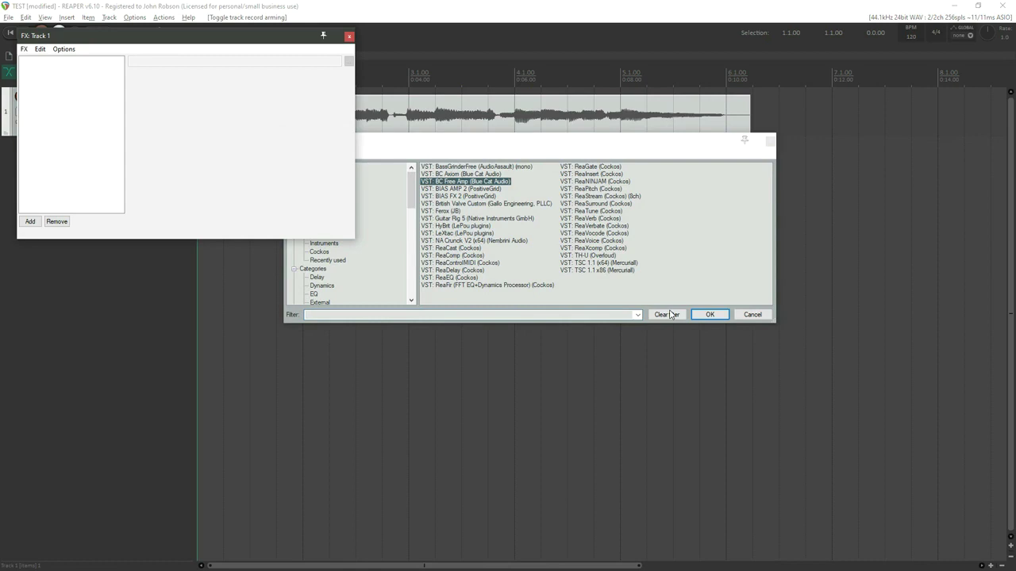
pyautogui.press('Return')
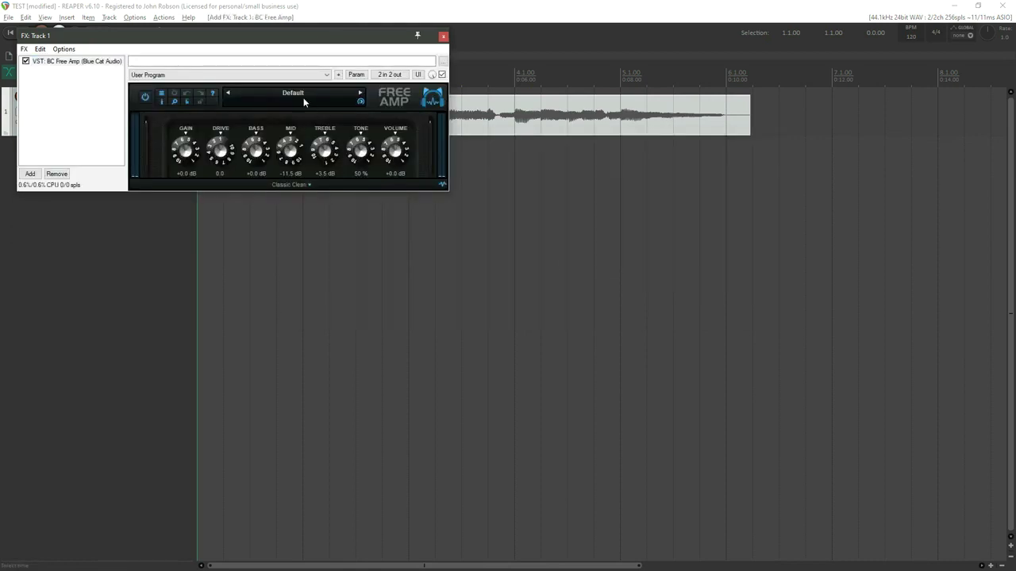
# - Load the Classic Clean - Comp factory preset in the amp effect and play back the recorded take
pyautogui.click(300, 99)
pyautogui.moveTo(380, 107)
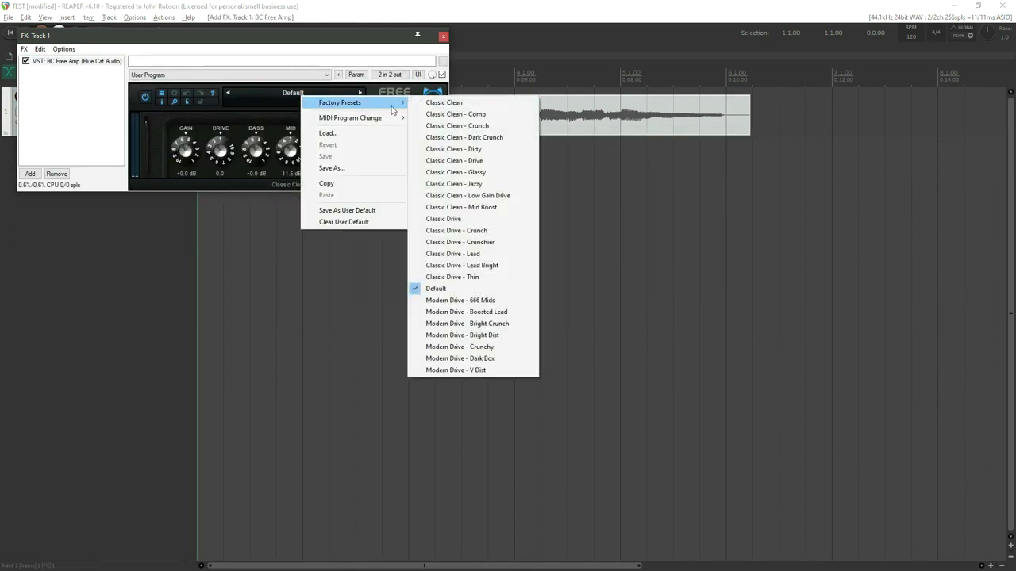
pyautogui.click(435, 115)
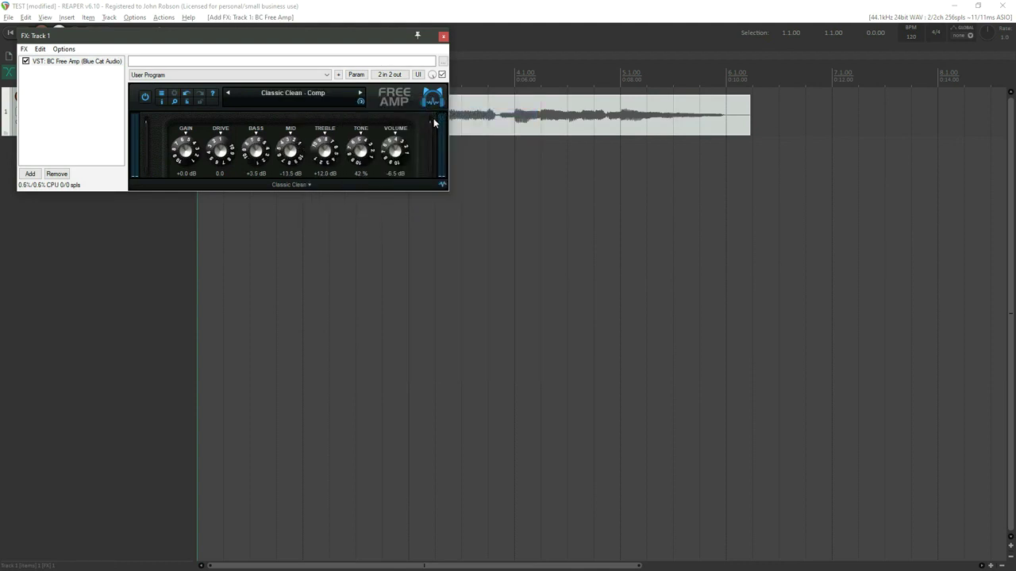
pyautogui.moveTo(334, 37); pyautogui.dragTo(406, 164)
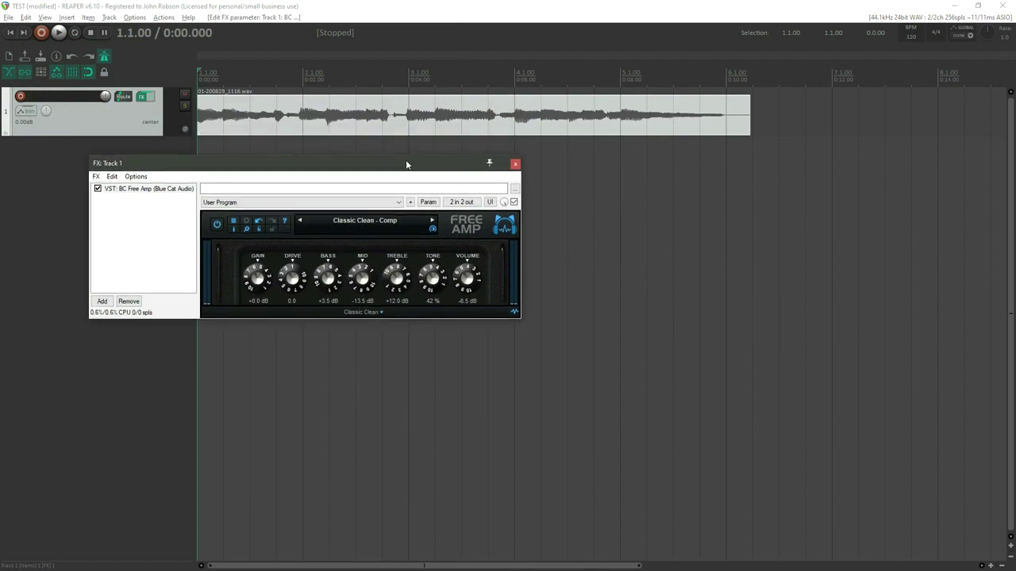
pyautogui.click(515, 165)
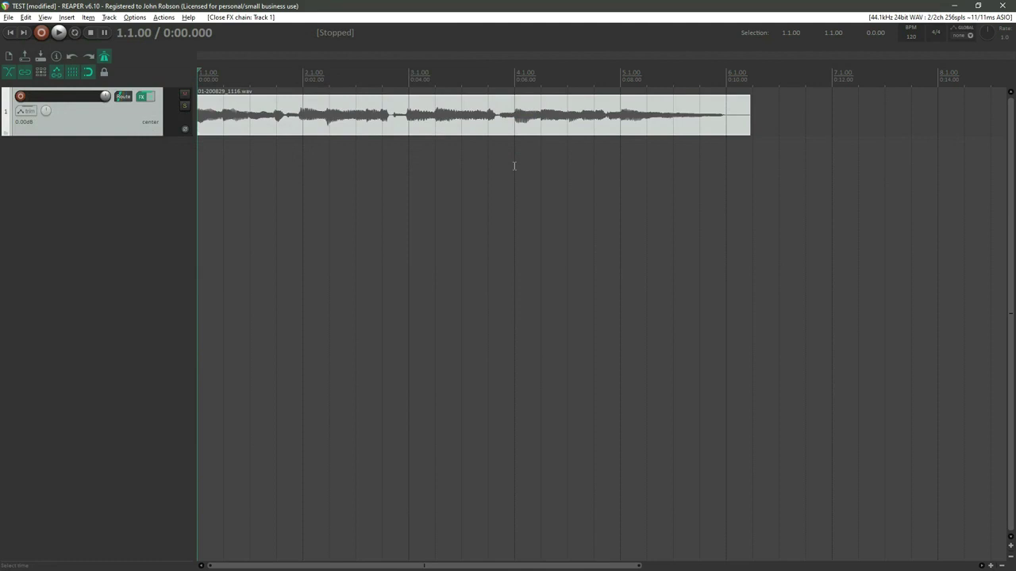
pyautogui.press('space')
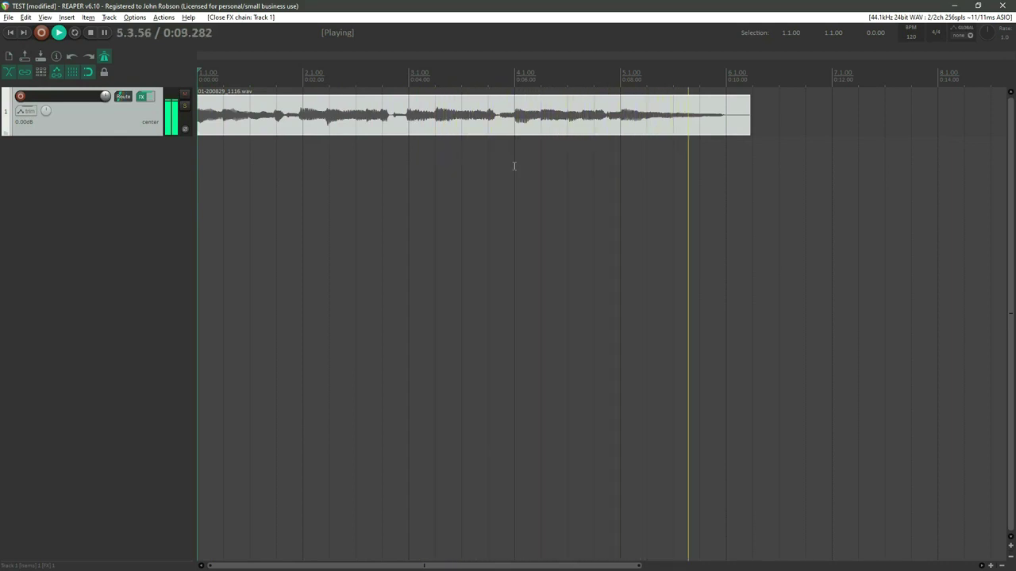
pyautogui.press('space')
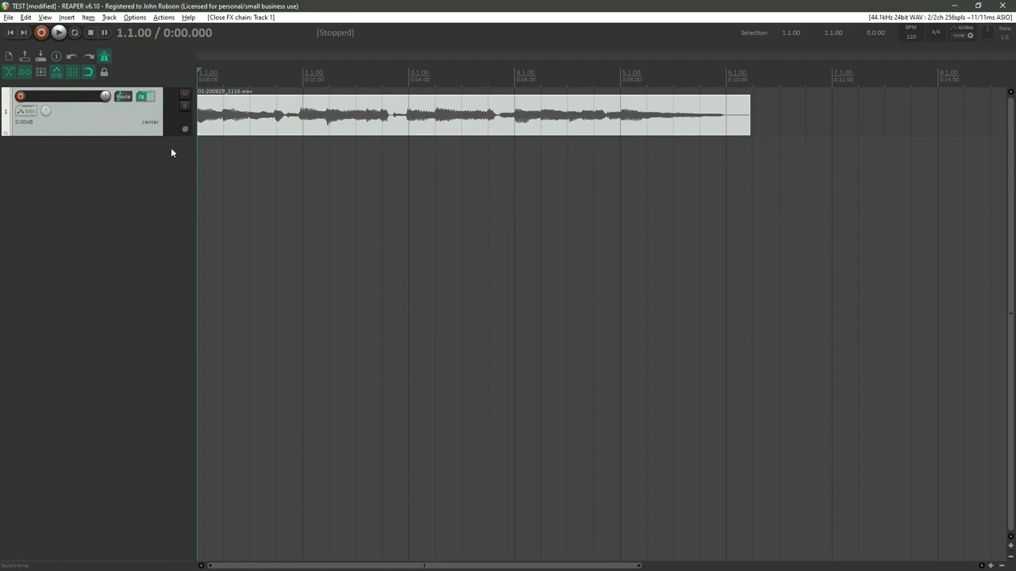
# - Review the VST plugins available for track 1's effects chain without adding another one
pyautogui.click(142, 98)
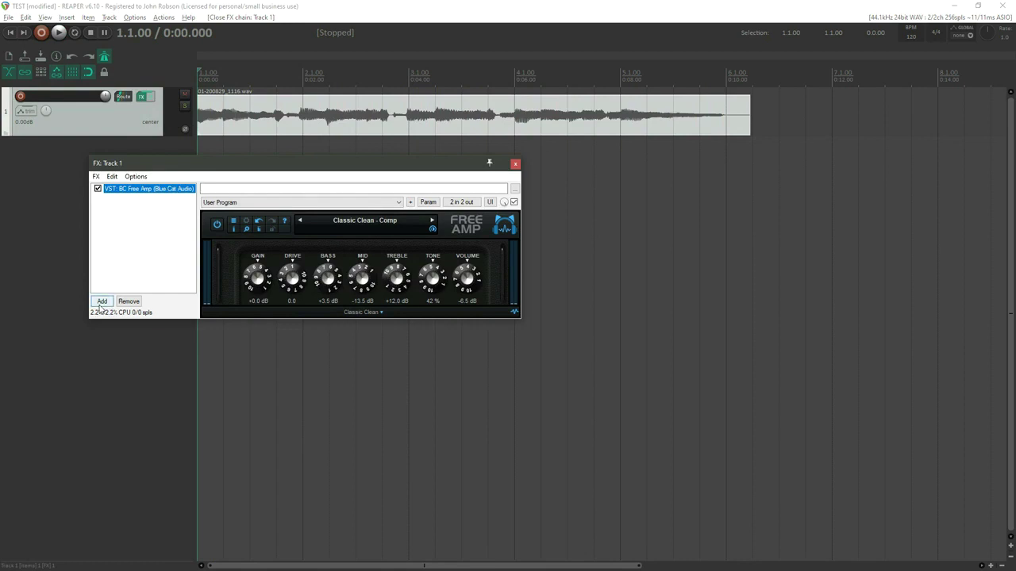
pyautogui.click(101, 302)
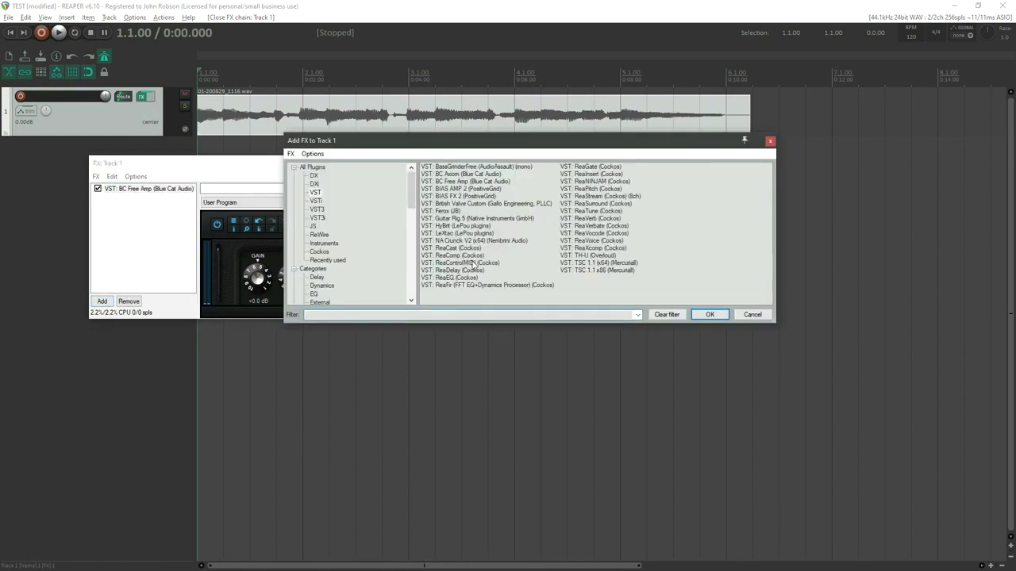
pyautogui.click(752, 315)
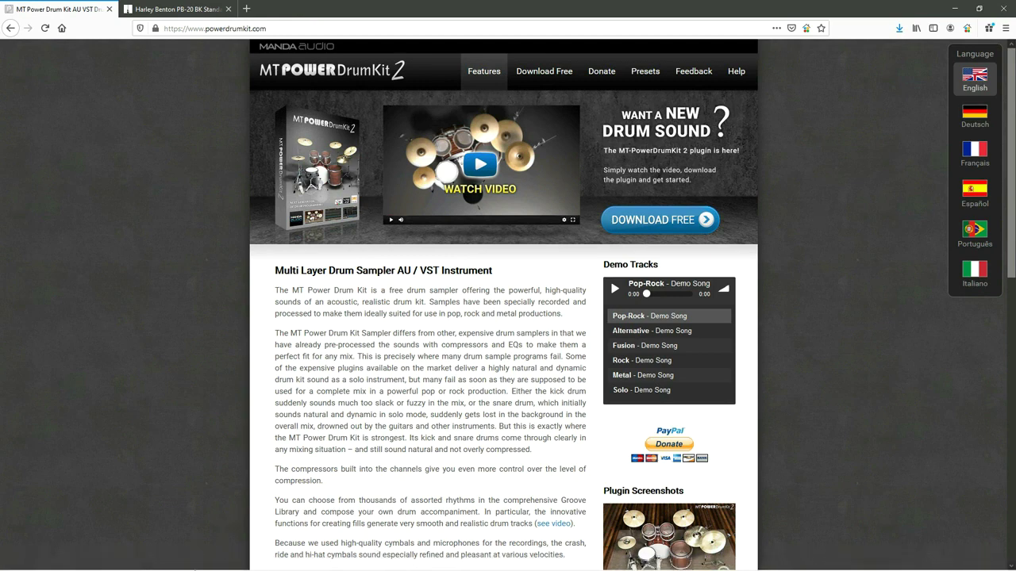
# - Check the MT-PowerDrumKit files in the REAPER VST folder in File Explorer, and minimize the folder and browser windows
pyautogui.click(92, 564)
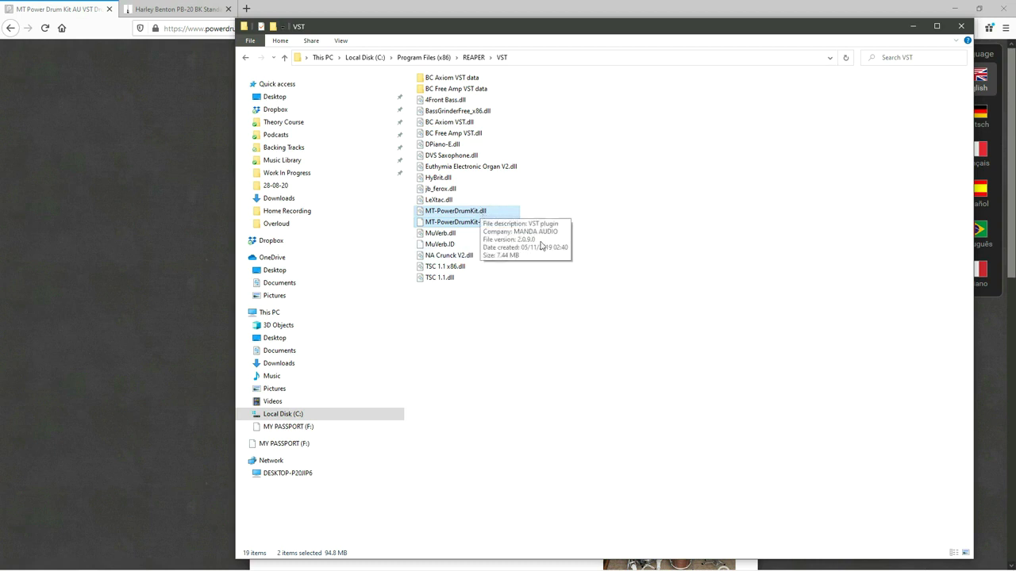
pyautogui.click(912, 28)
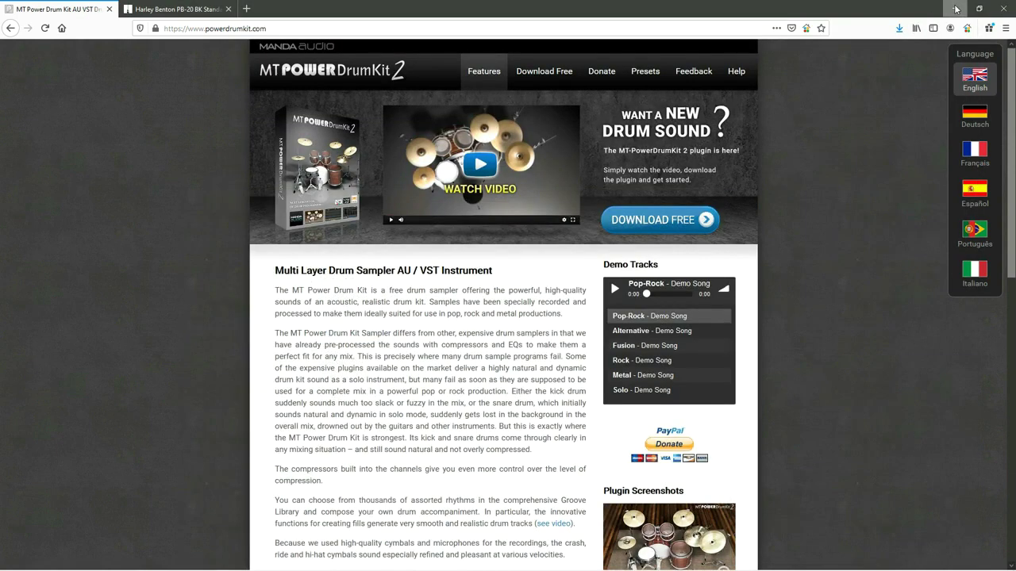
pyautogui.click(955, 9)
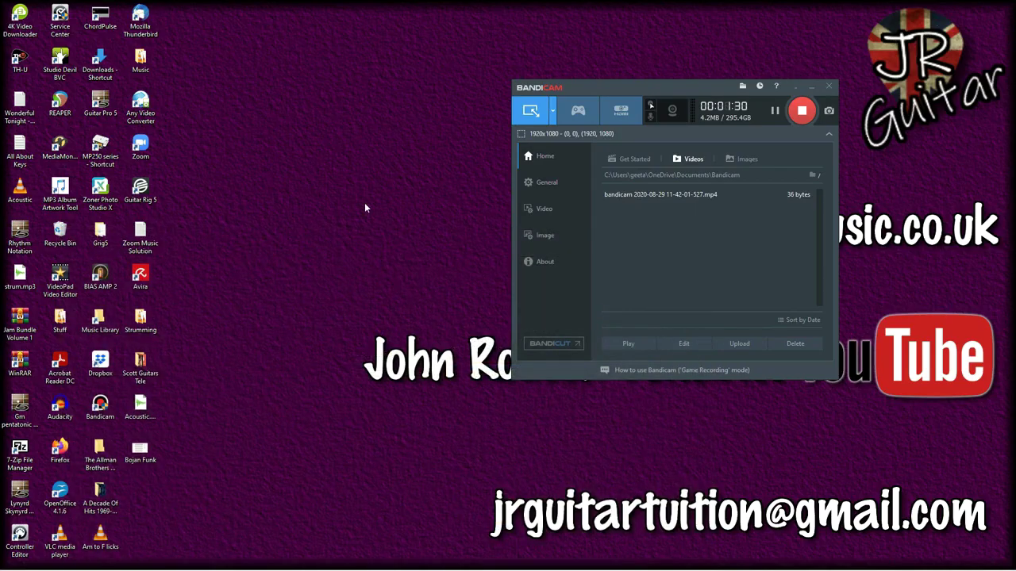
# - Switch to REAPER and remove the recorded audio track from the TEST project
pyautogui.doubleClick(62, 101)
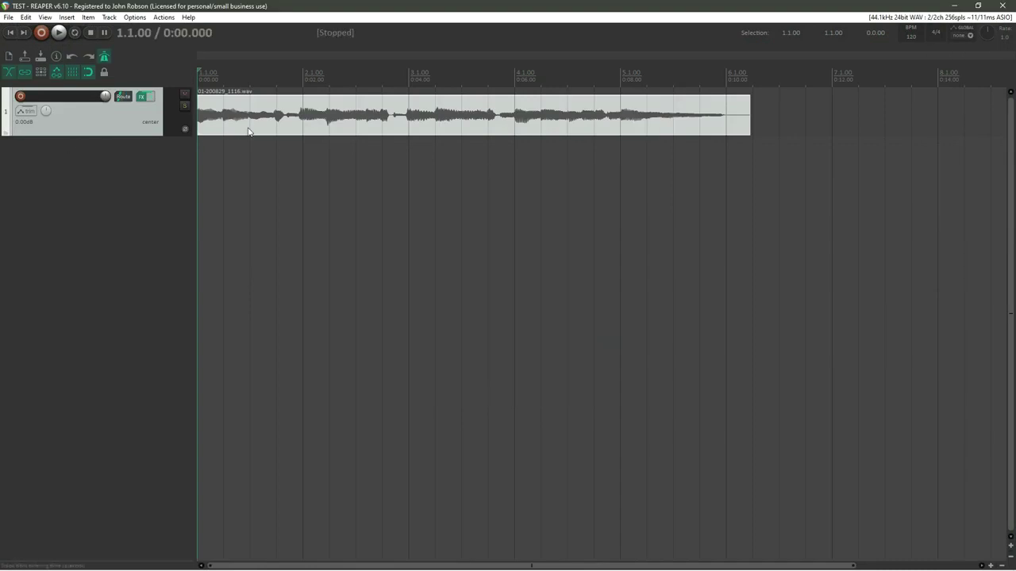
pyautogui.rightClick(132, 127)
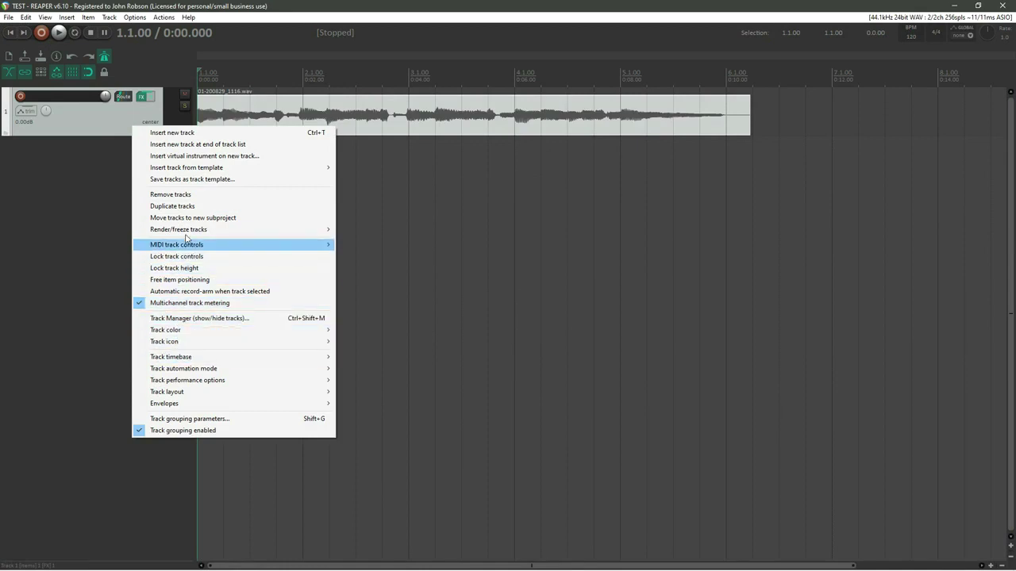
pyautogui.click(181, 194)
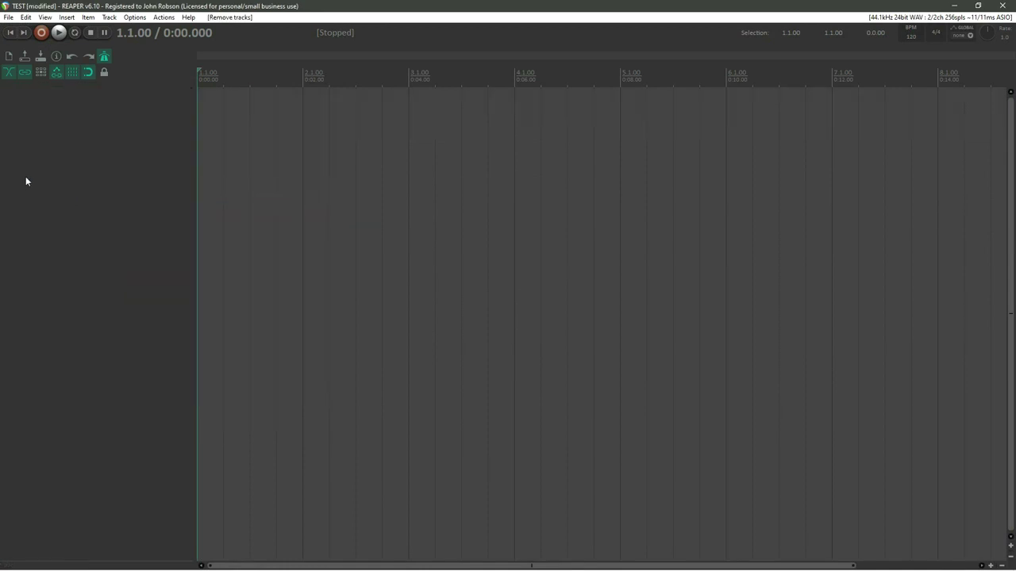
# - Insert the MT-PowerDrumKit (MANDA AUDIO) virtual instrument on a new track, declining the additional output routing tracks
pyautogui.rightClick(56, 150)
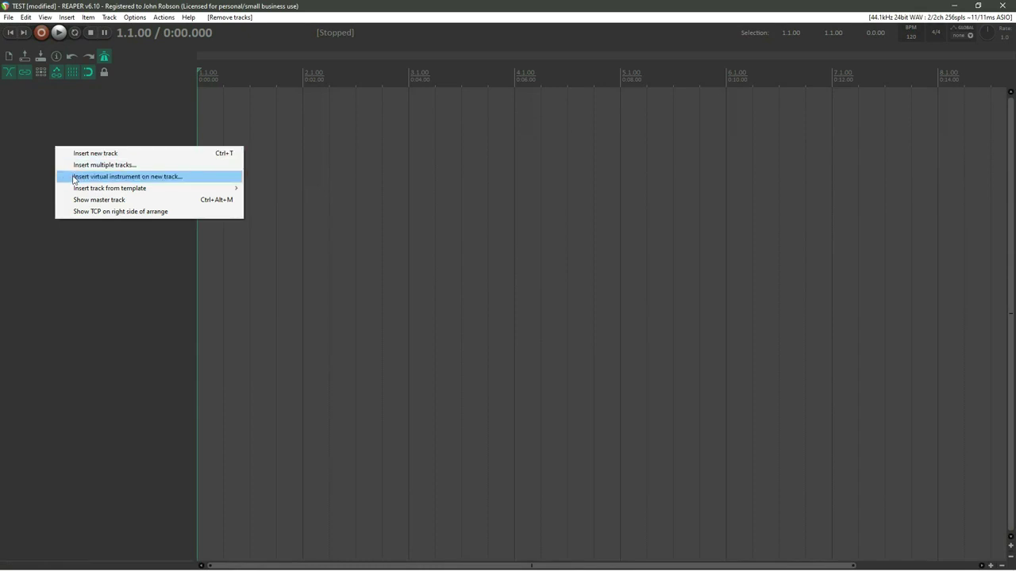
pyautogui.click(74, 178)
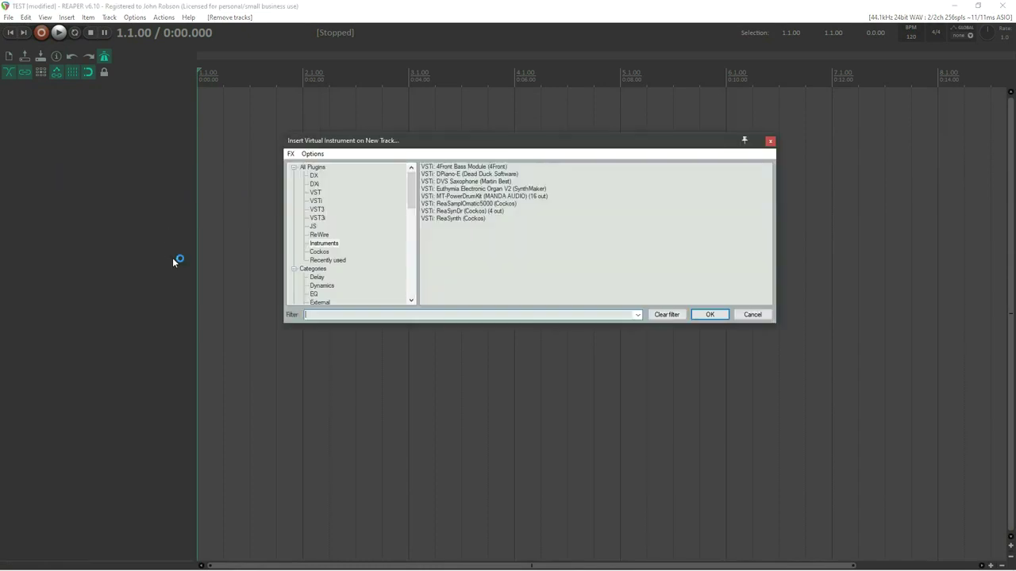
pyautogui.click(471, 197)
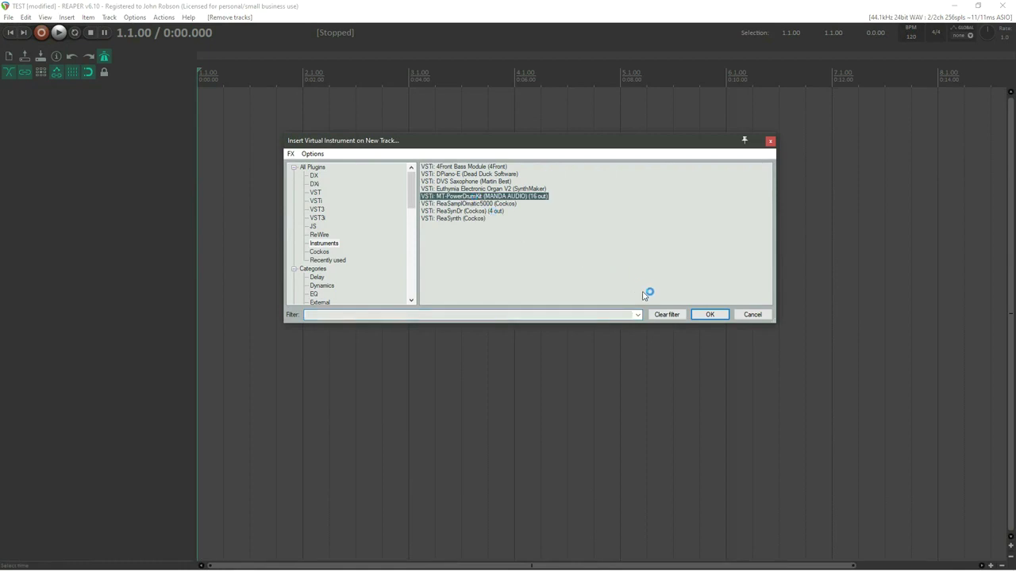
pyautogui.click(698, 312)
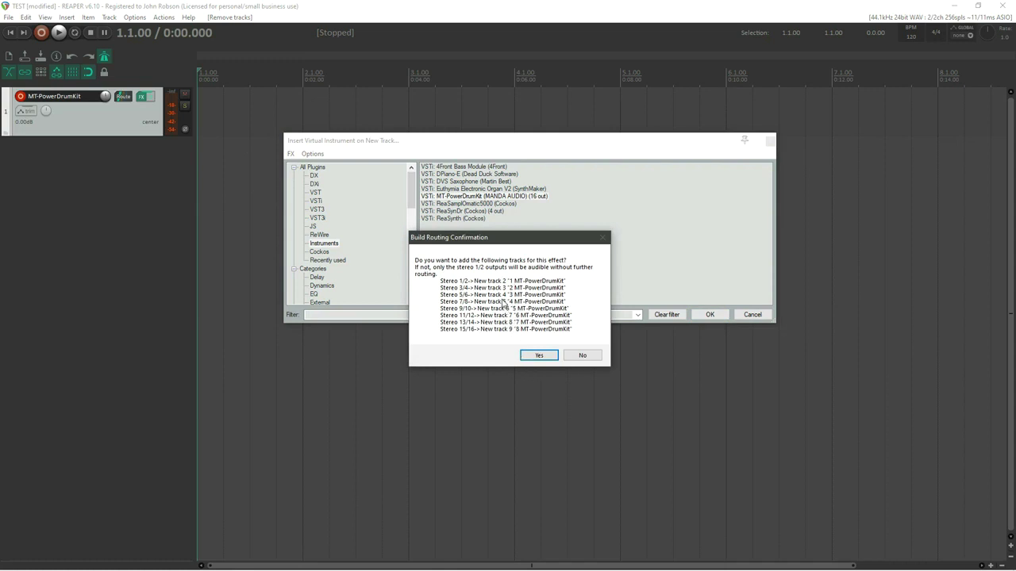
pyautogui.click(580, 358)
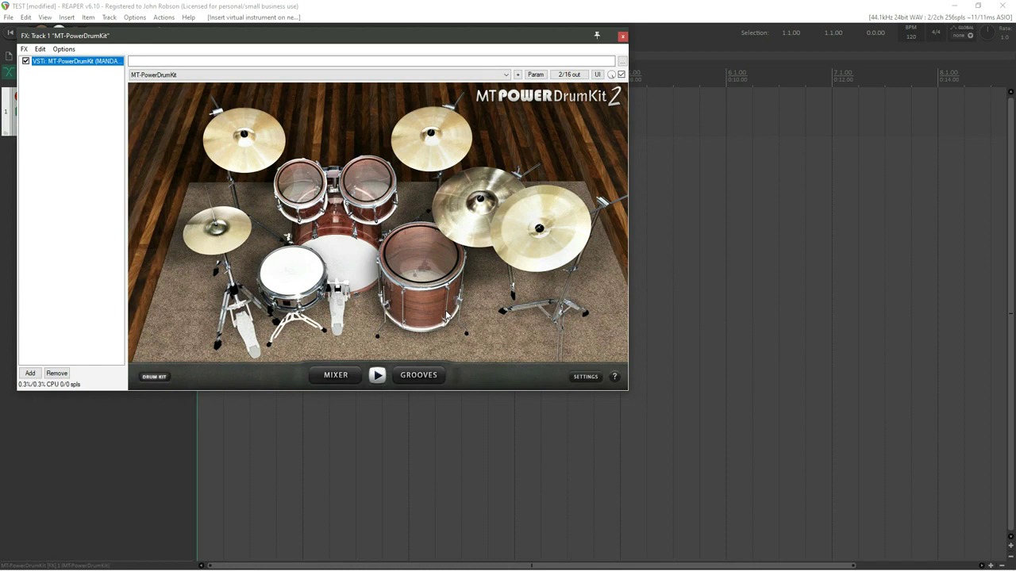
# - Open the drum kit's groove library and insert Intro 01 (Kick + Snare) from the 60-150 bpm Intro style at the start of track 1
pyautogui.click(421, 377)
pyautogui.moveTo(349, 39); pyautogui.dragTo(554, 148)
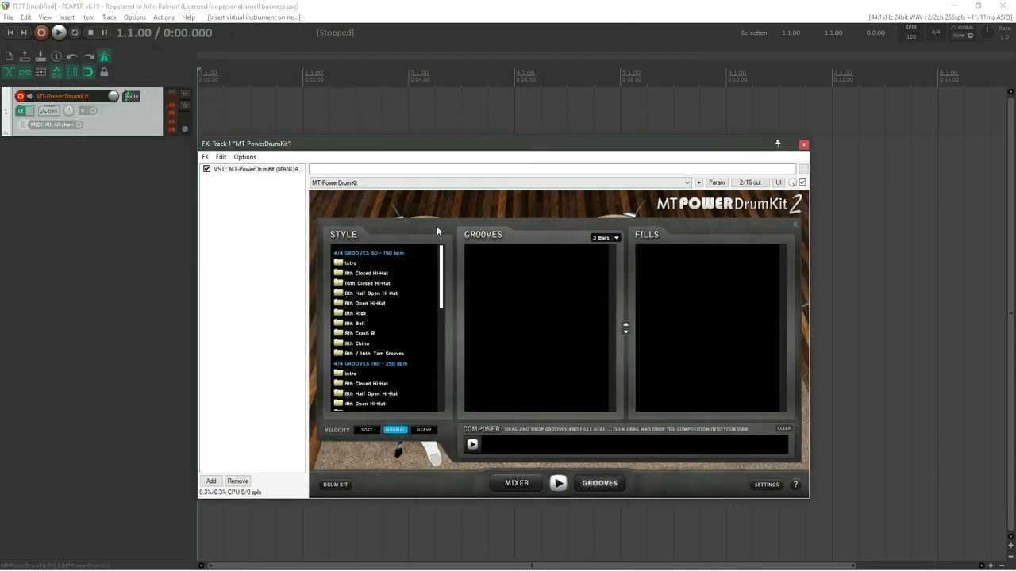
pyautogui.click(355, 264)
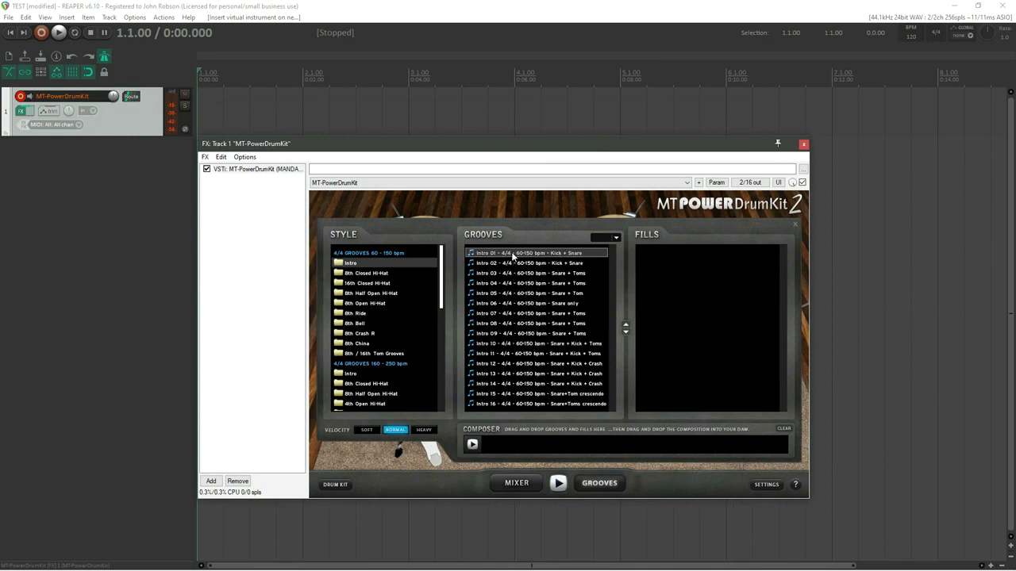
pyautogui.moveTo(513, 256); pyautogui.dragTo(202, 105)
pyautogui.click(279, 6)
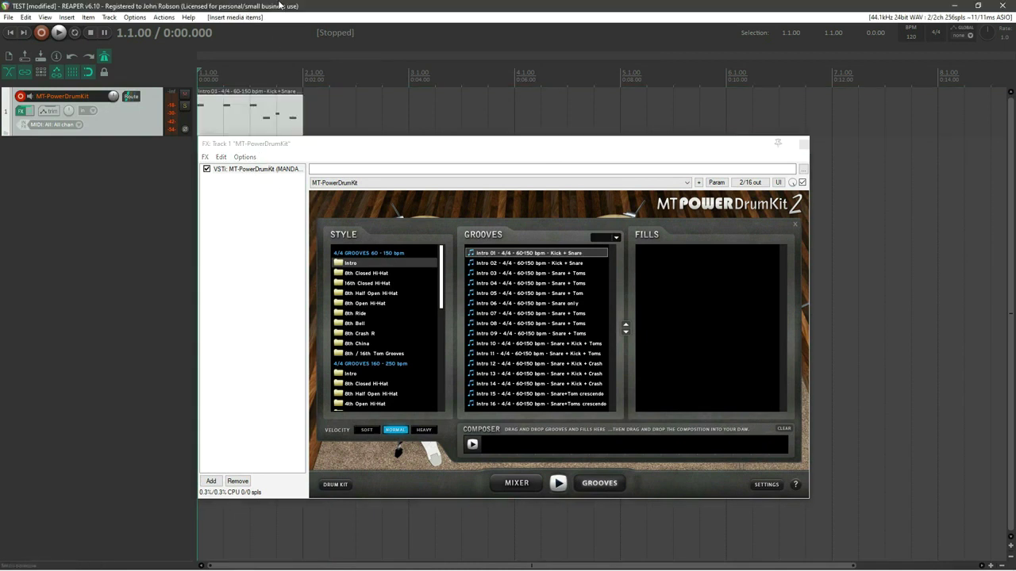
# - In the intro item's MIDI editor, move the three F#2 notes down to C#2 and close the editor
pyautogui.doubleClick(241, 124)
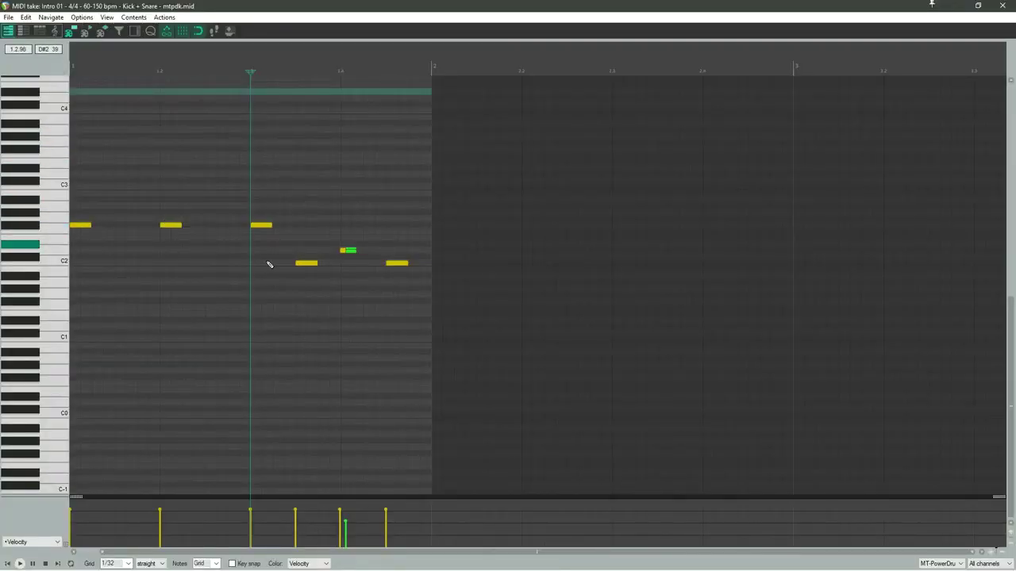
pyautogui.click(82, 224)
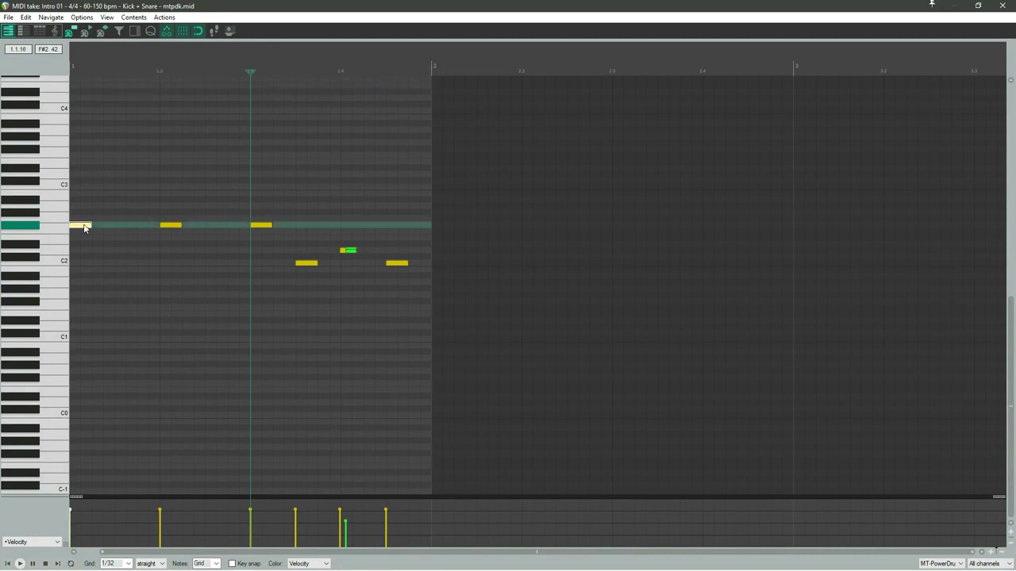
pyautogui.keyDown('ctrl'); pyautogui.click(173, 225); pyautogui.keyUp('ctrl')
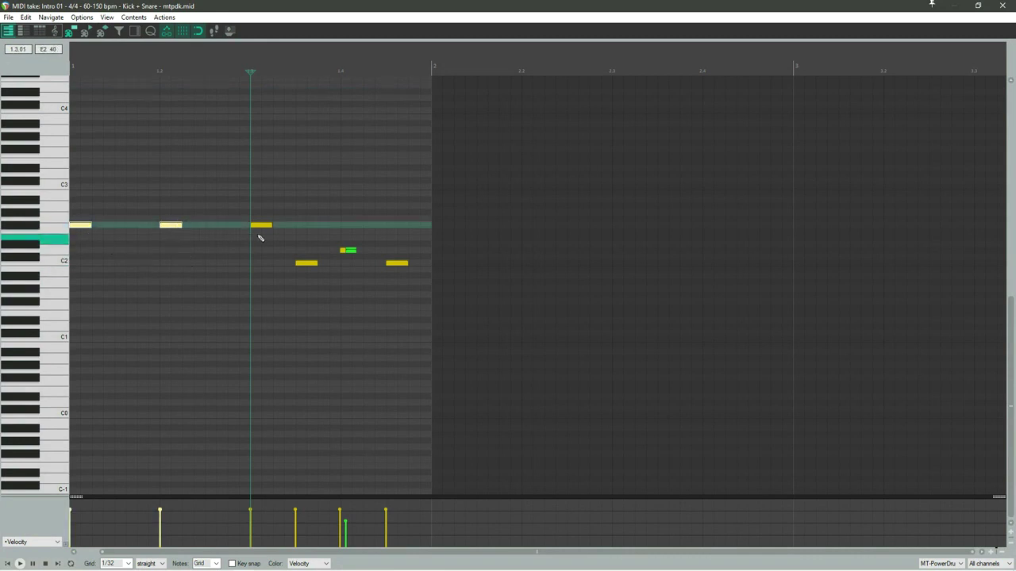
pyautogui.keyDown('ctrl'); pyautogui.click(262, 226); pyautogui.keyUp('ctrl')
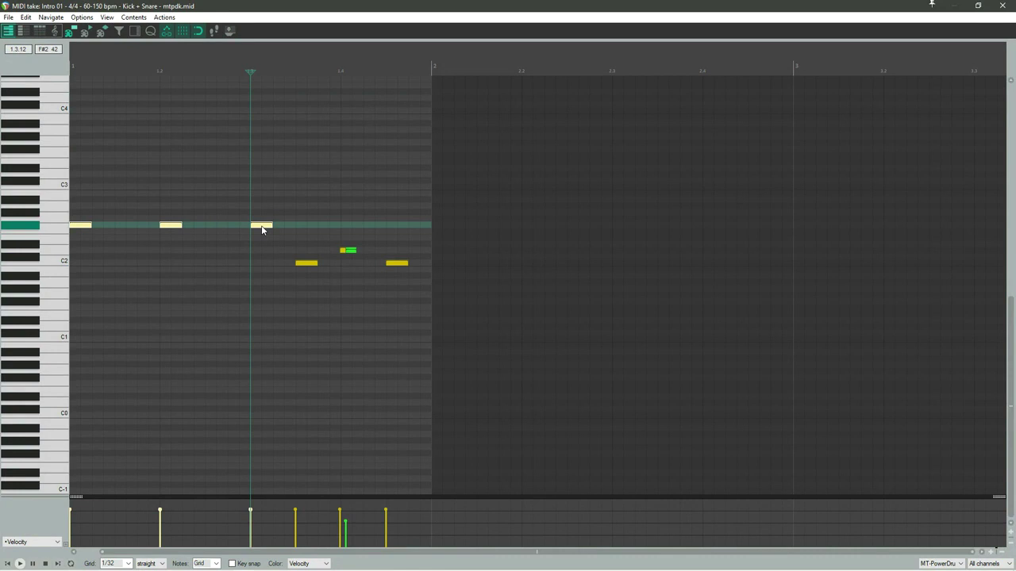
pyautogui.moveTo(261, 225); pyautogui.dragTo(261, 261)
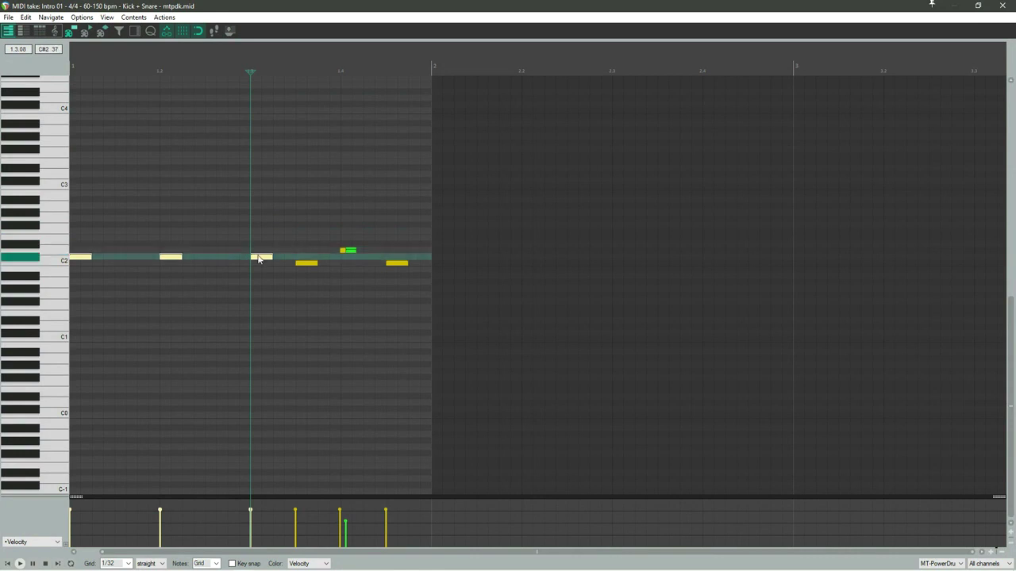
pyautogui.click(1001, 5)
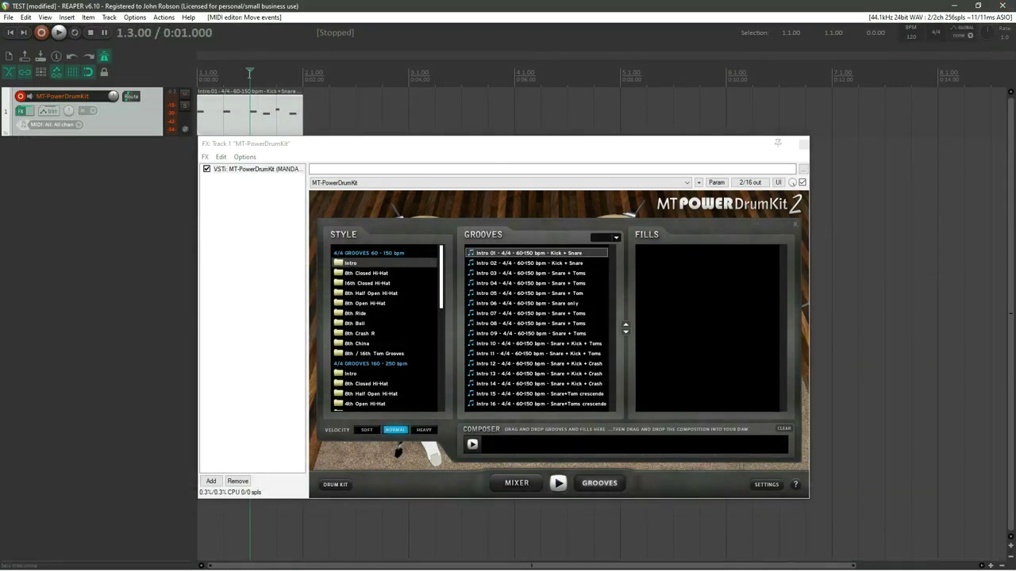
# - Place the edit cursor at 2.1.00 after the intro and browse the 60-150 bpm groove styles, settling on 8th Closed Hi-Hat
pyautogui.click(304, 89)
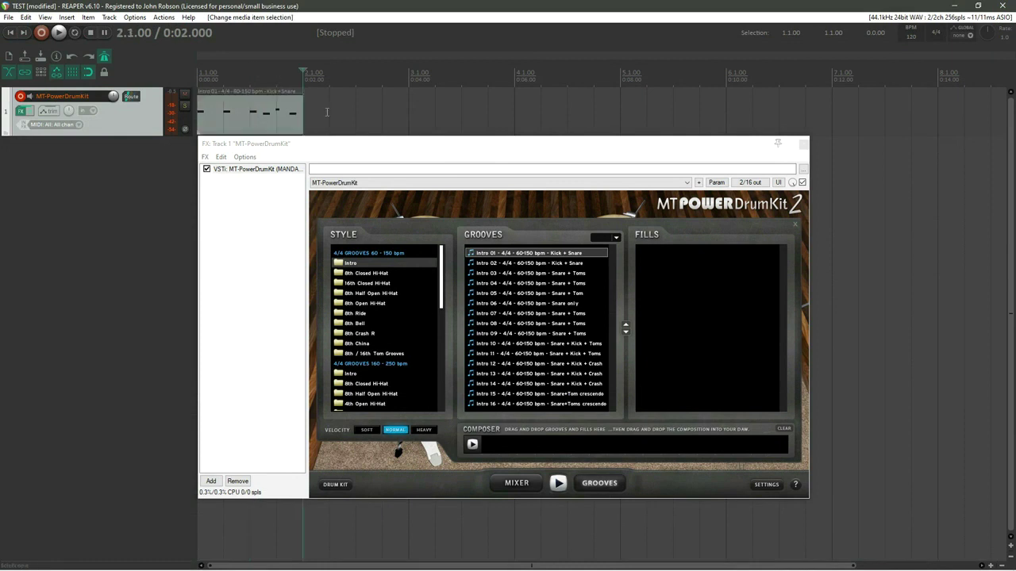
pyautogui.click(379, 274)
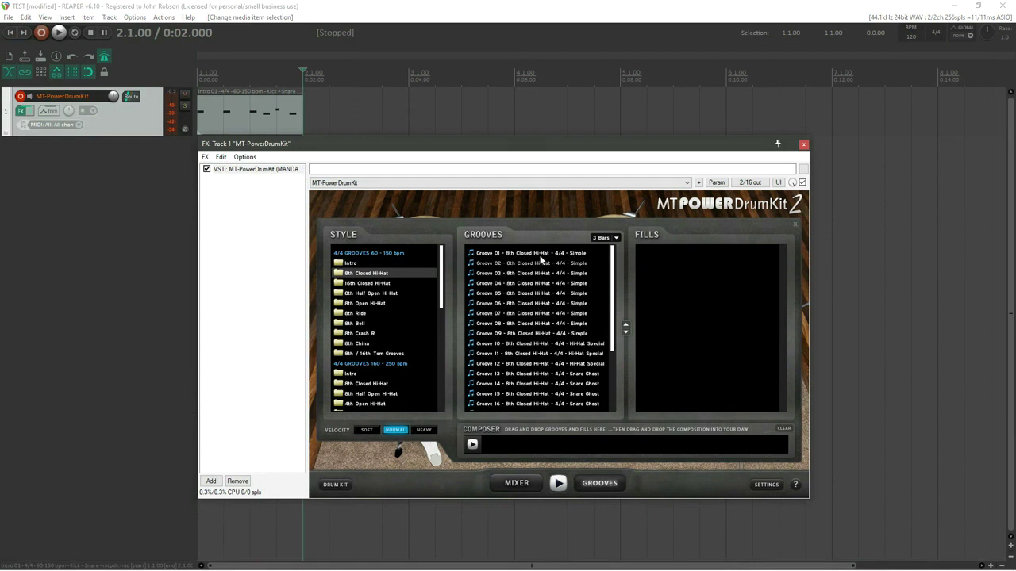
pyautogui.scroll(-3, 534, 286)
pyautogui.scroll(3, 532, 284)
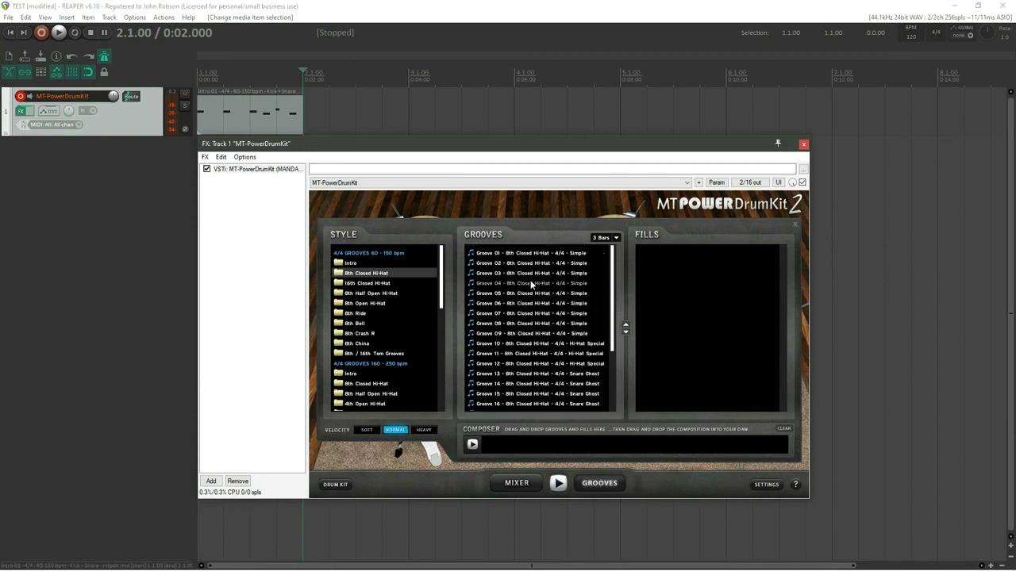
pyautogui.click(381, 284)
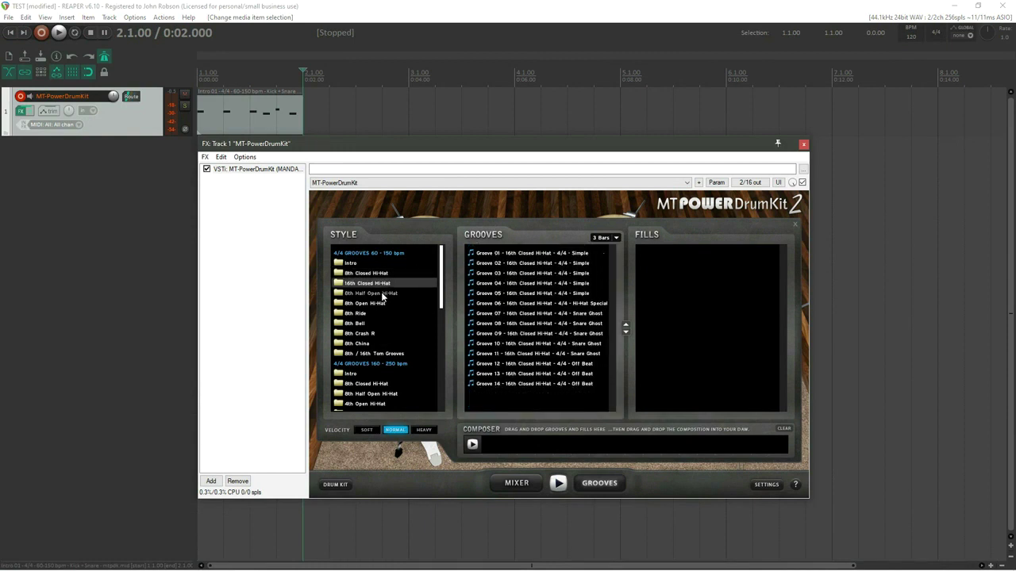
pyautogui.click(377, 301)
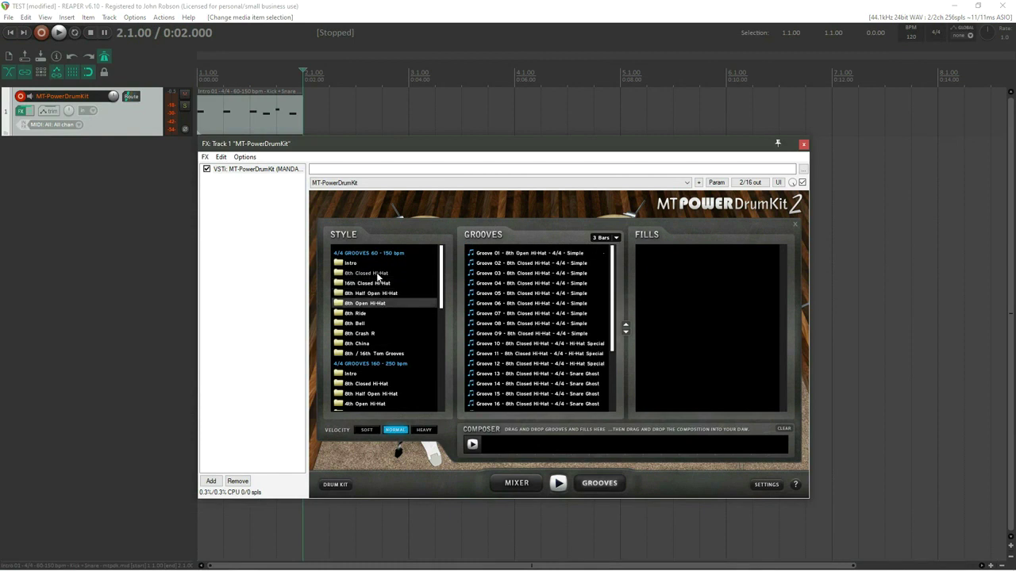
pyautogui.click(378, 274)
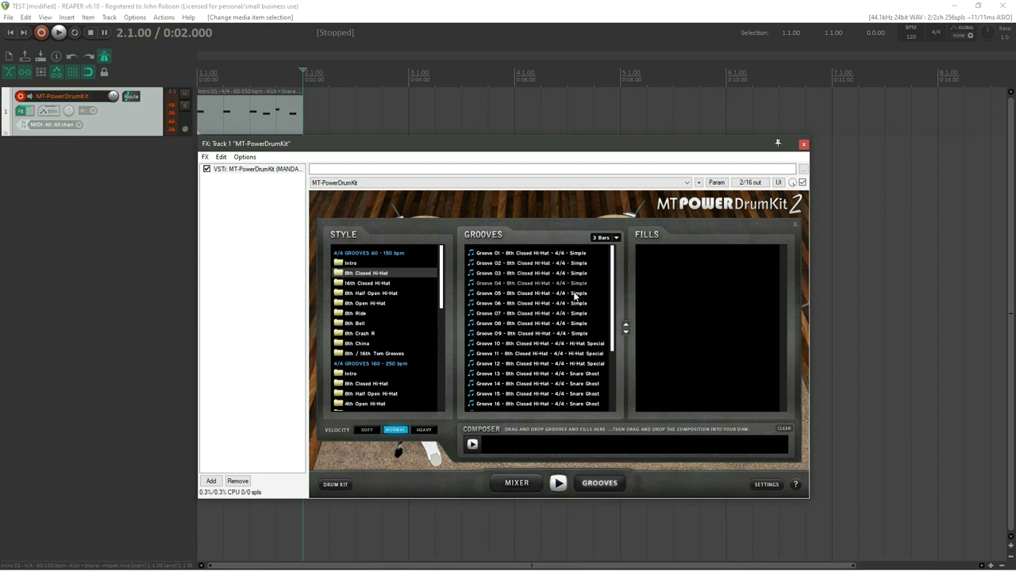
# - Build a drum sequence in the composer from Groove 03, Fill 01, Groove 03 and Fill 02
pyautogui.click(524, 274)
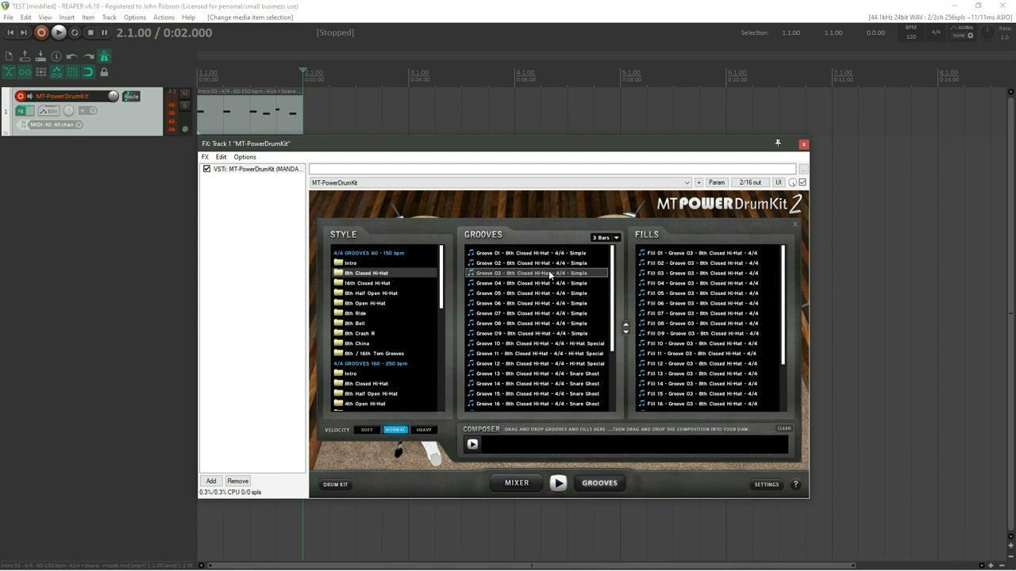
pyautogui.moveTo(549, 276); pyautogui.dragTo(507, 408)
pyautogui.moveTo(493, 446); pyautogui.dragTo(495, 447)
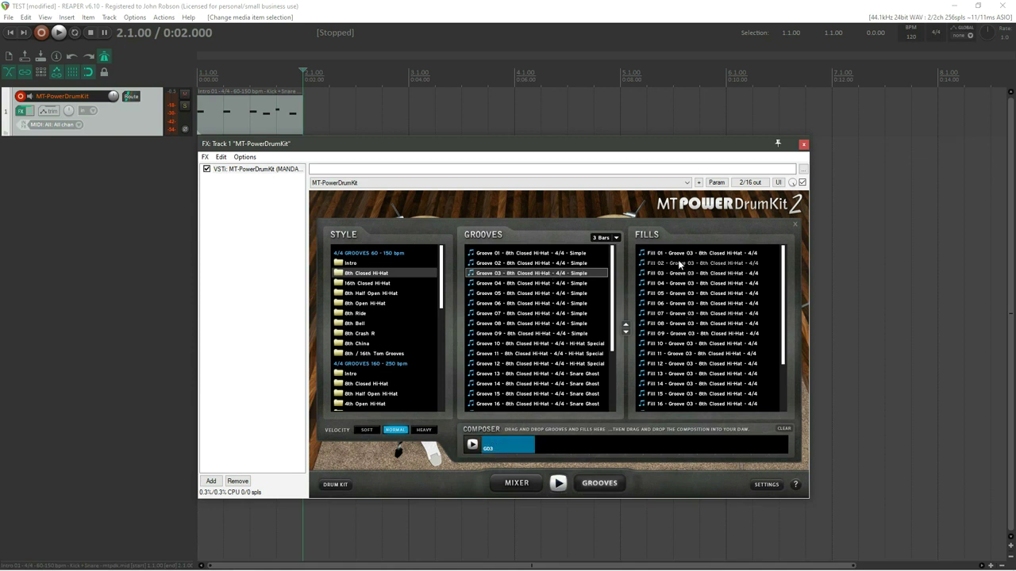
pyautogui.moveTo(683, 256); pyautogui.dragTo(549, 446)
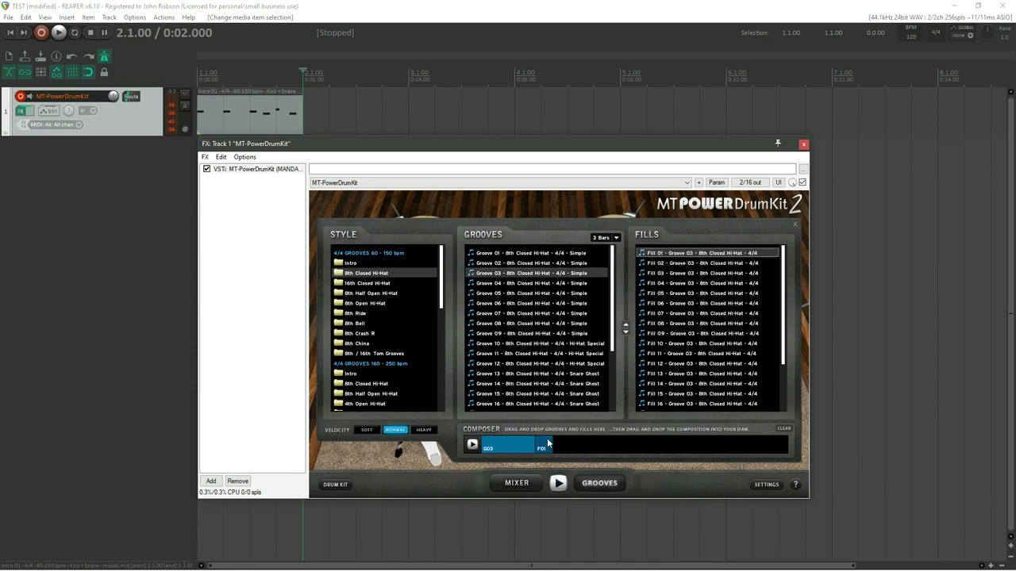
pyautogui.moveTo(531, 277); pyautogui.dragTo(564, 454)
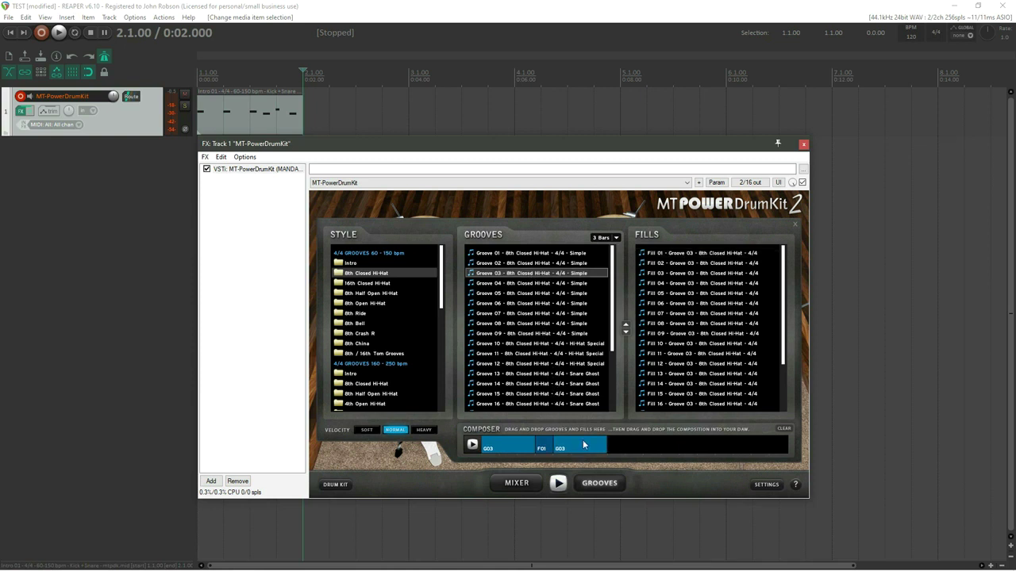
pyautogui.moveTo(680, 262); pyautogui.dragTo(626, 449)
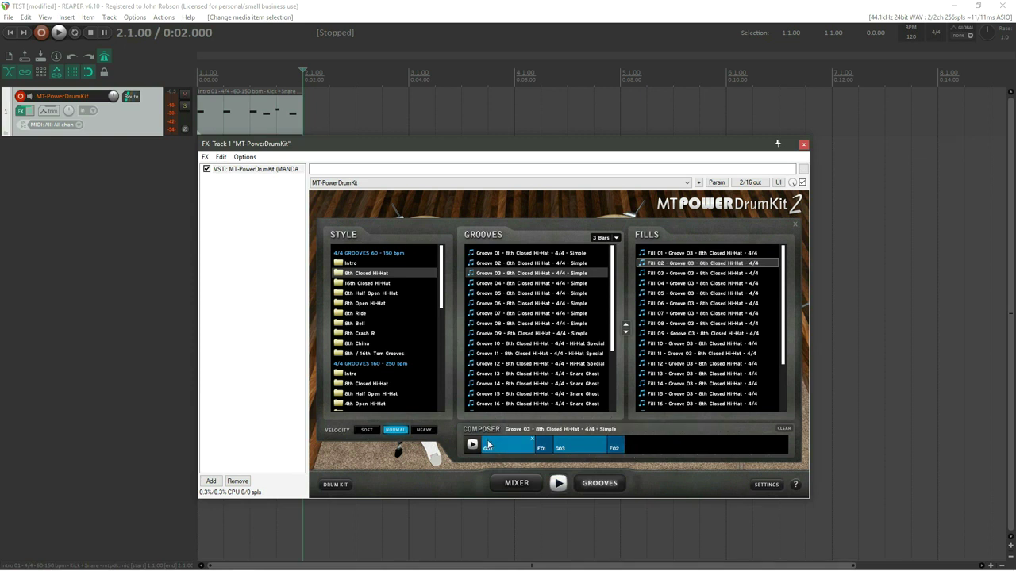
# - Place the composed drum sequence on track 1 at bar 2, directly after the intro, and close the effects window
pyautogui.moveTo(488, 445)
pyautogui.mouseDown()
pyautogui.moveTo(469, 358)
pyautogui.moveTo(498, 445)
pyautogui.mouseUp()
pyautogui.moveTo(489, 446); pyautogui.dragTo(311, 120)
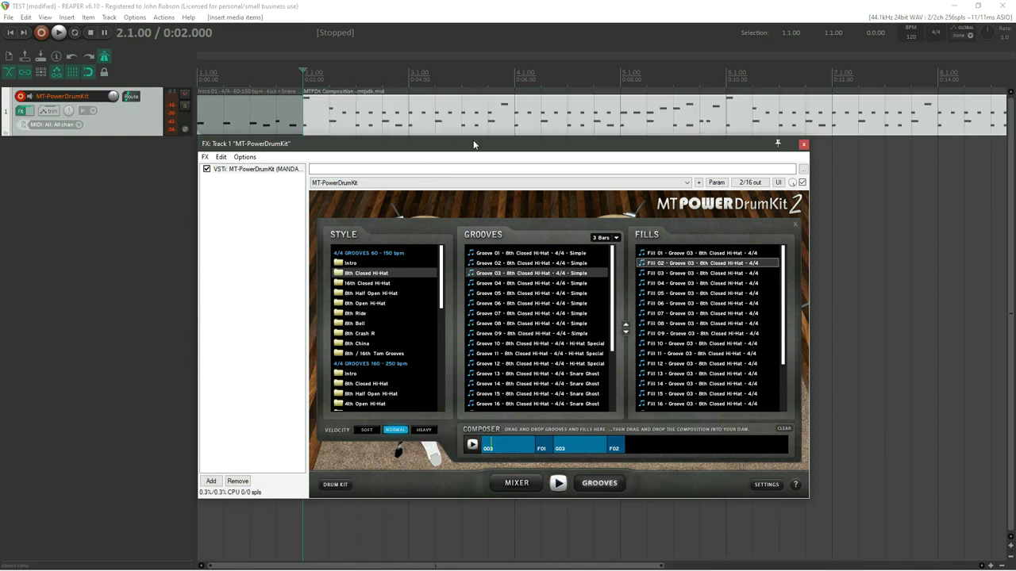
pyautogui.press('-')
pyautogui.press('-')
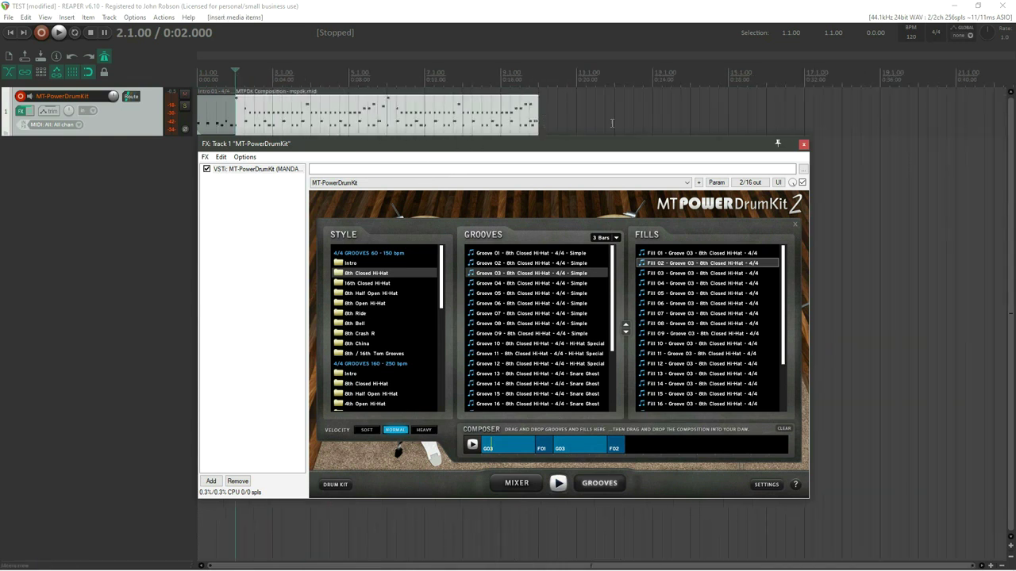
pyautogui.click(803, 144)
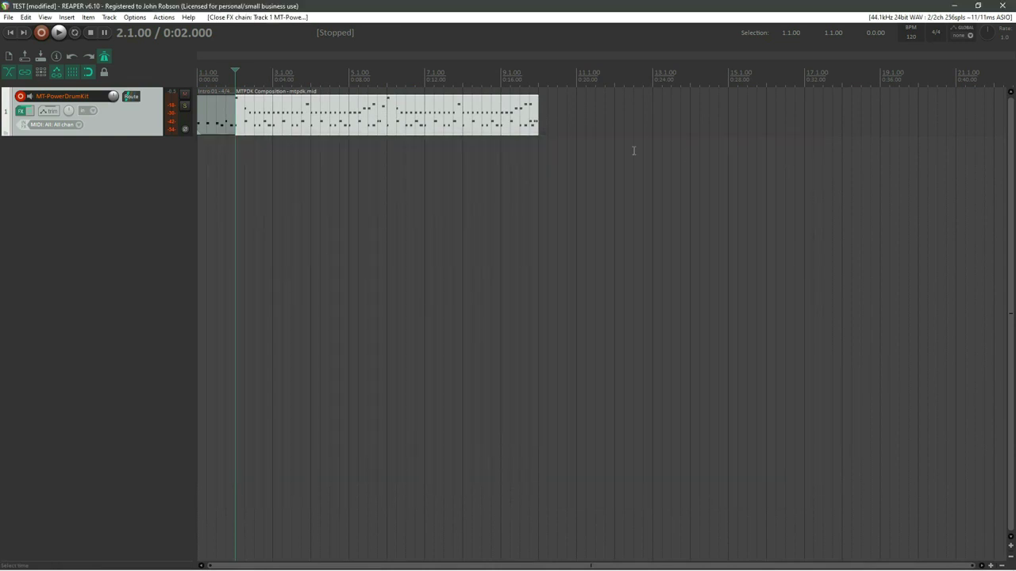
# - Insert a new one-bar MIDI item from 10.1.00 to 11.1.00 after the drum composition and open it in the MIDI editor
pyautogui.click(542, 96)
pyautogui.scroll(3, 579, 129)
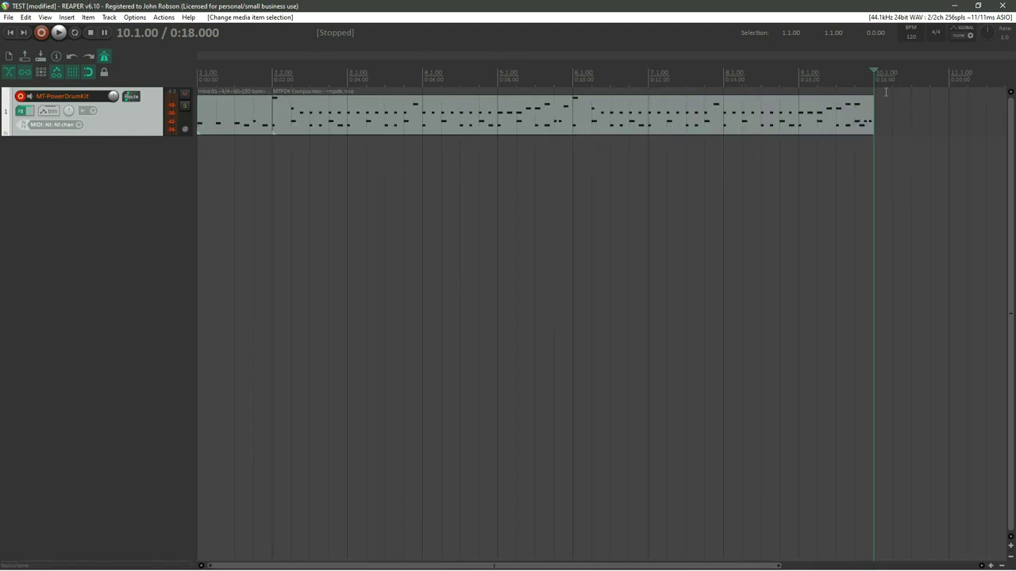
pyautogui.moveTo(875, 82); pyautogui.dragTo(947, 85)
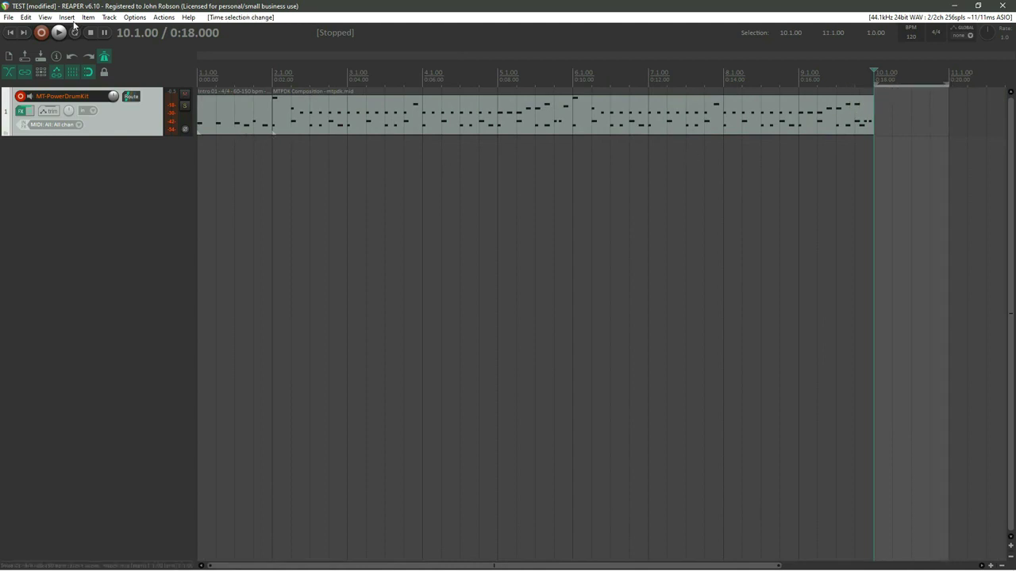
pyautogui.click(66, 18)
pyautogui.click(94, 41)
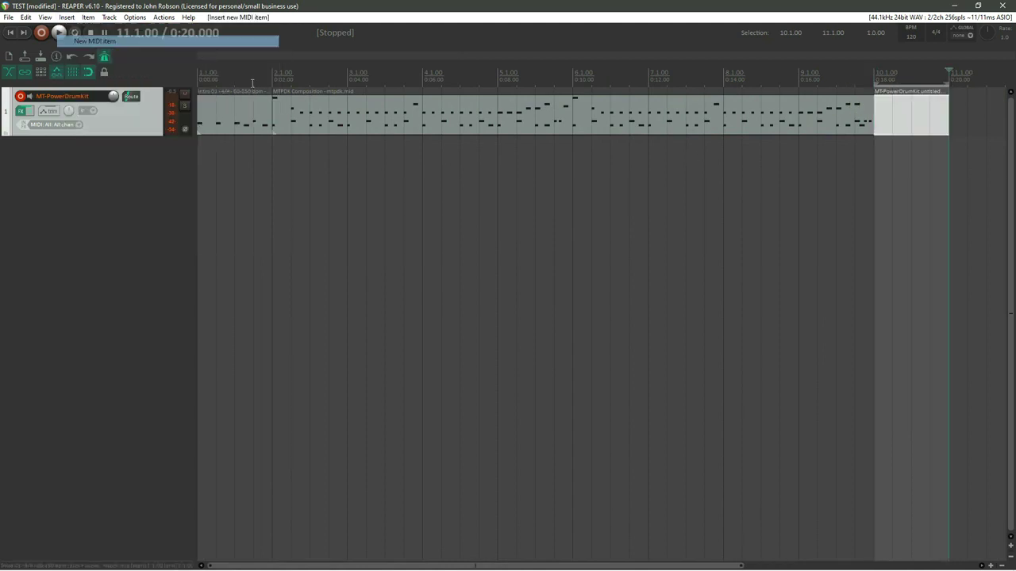
pyautogui.doubleClick(880, 123)
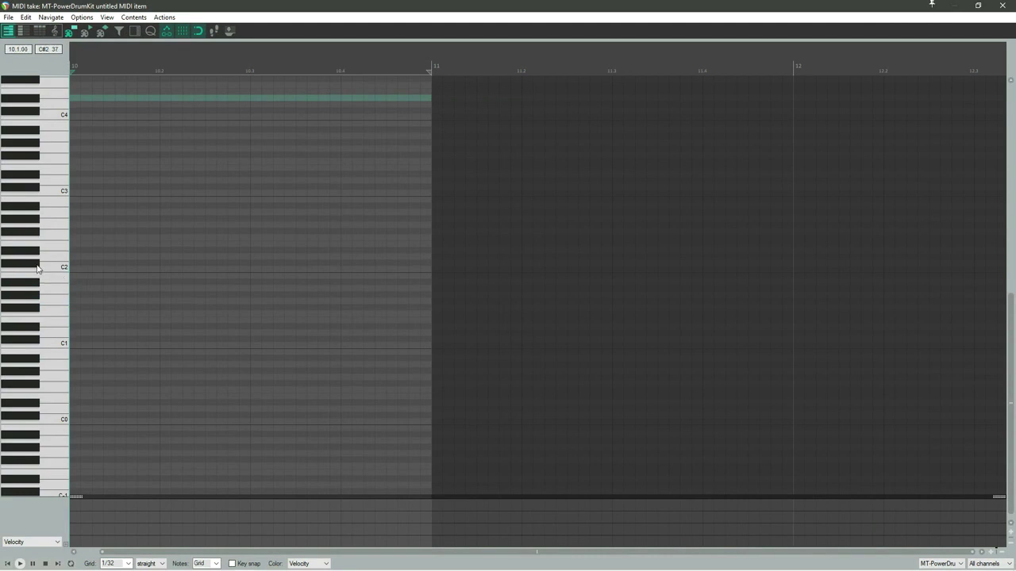
# - Audition drum sounds on the piano keys, add a C2 and a C#3 note at 10.1.00, and close the MIDI editor
pyautogui.moveTo(37, 246); pyautogui.dragTo(38, 181)
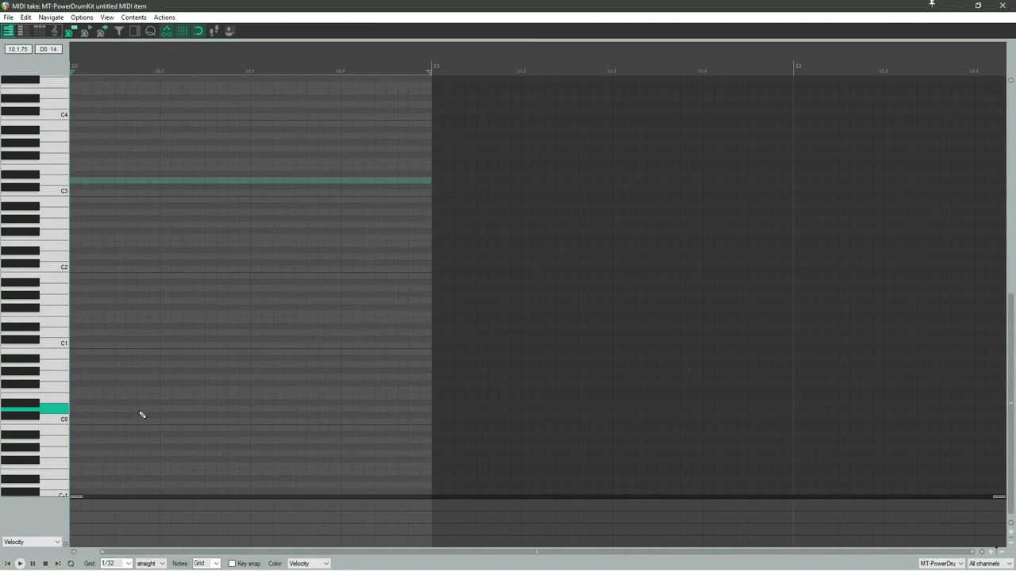
pyautogui.click(73, 271)
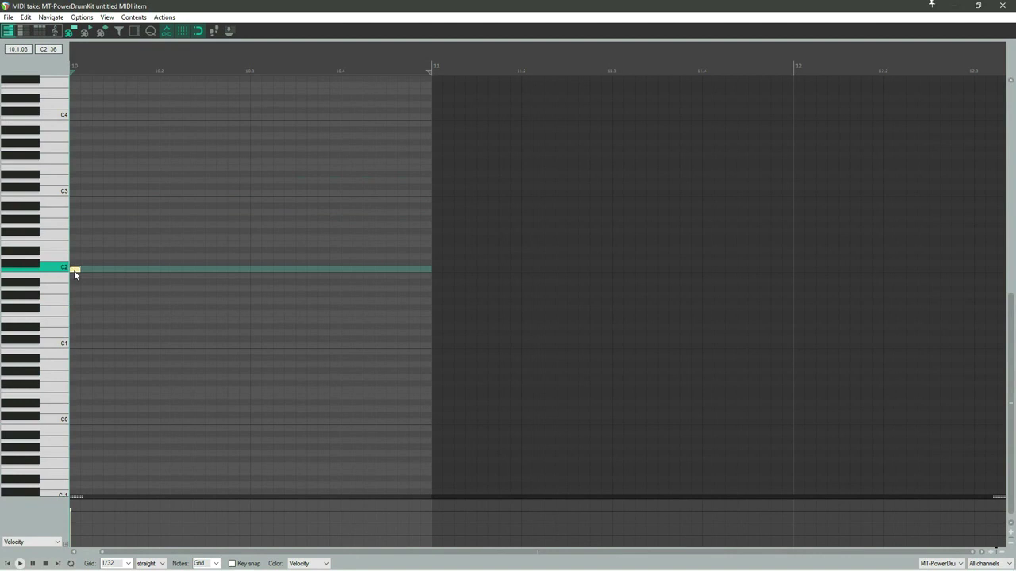
pyautogui.click(75, 190)
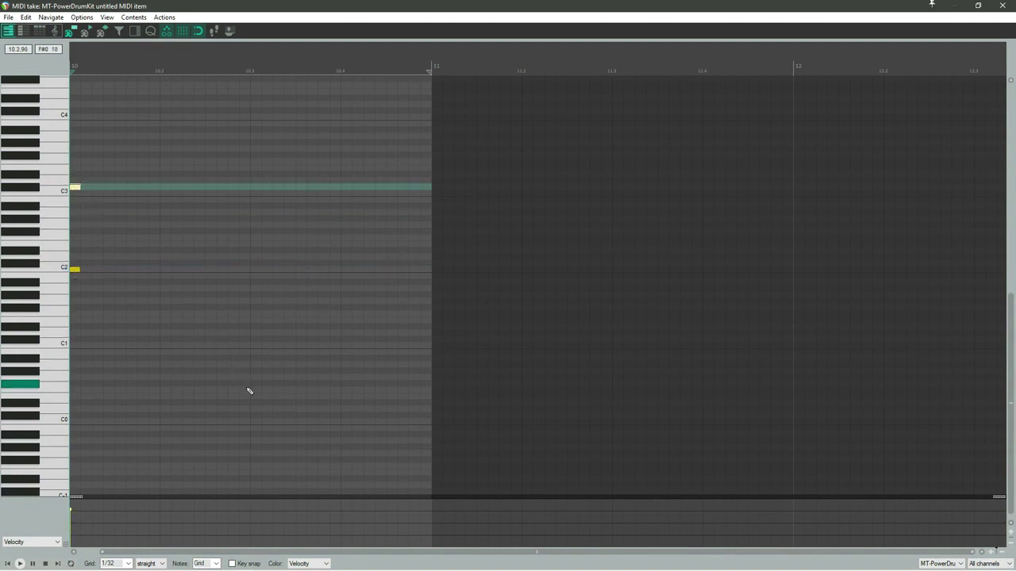
pyautogui.click(1012, 6)
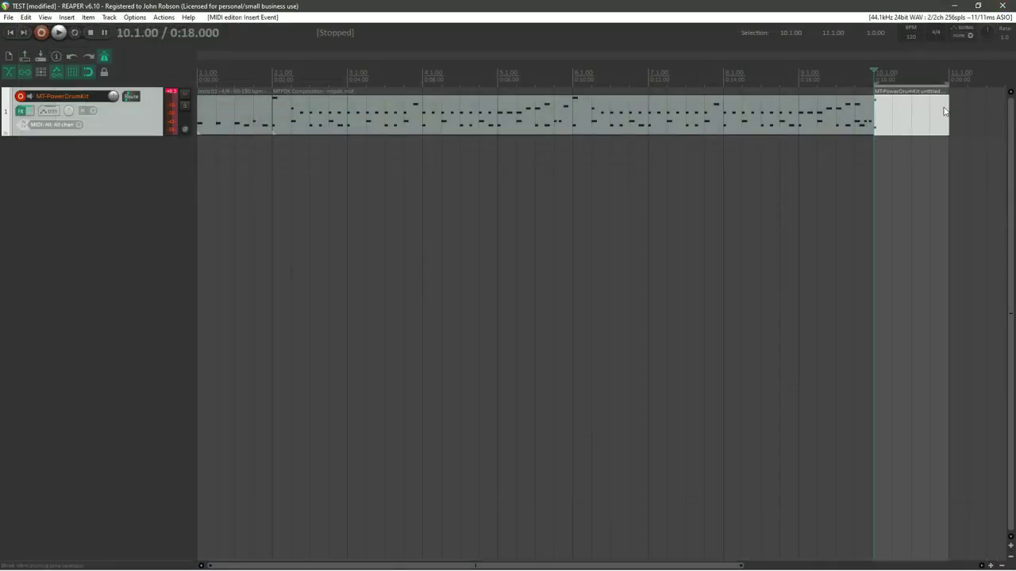
# - Clear the time selection, return the edit cursor to the project start, and play the drum track
pyautogui.press('Escape')
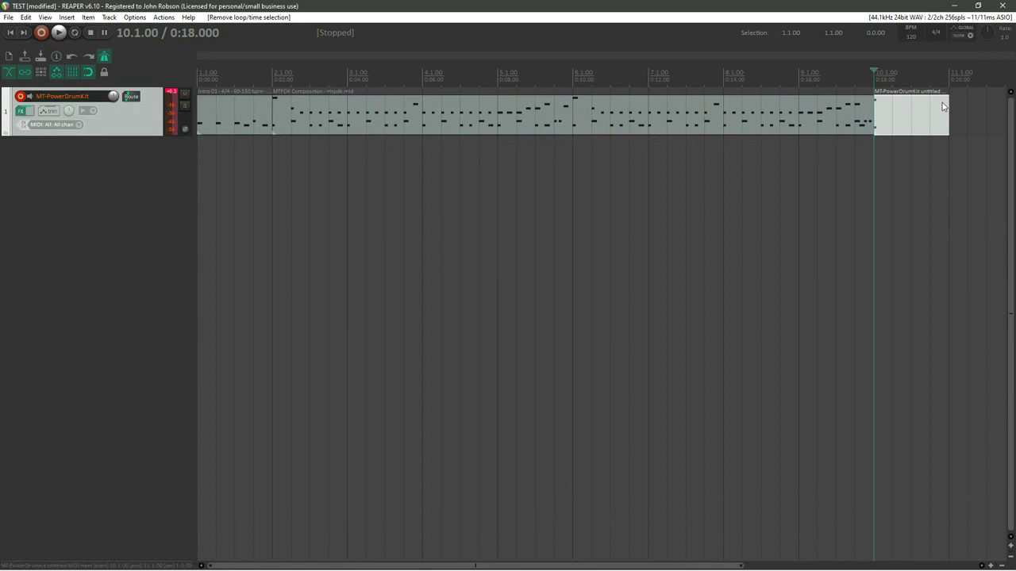
pyautogui.press('Home')
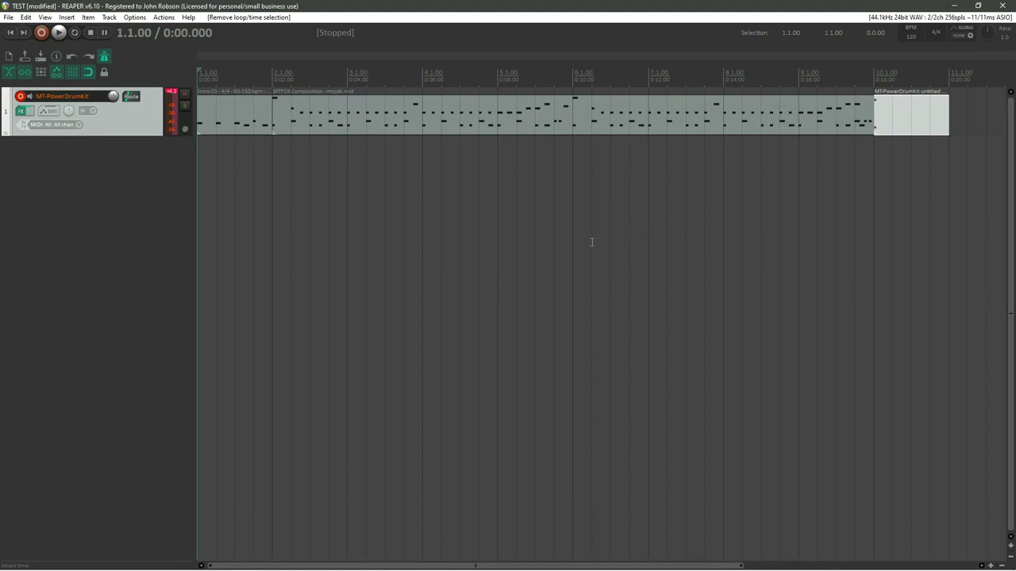
pyautogui.press('space')
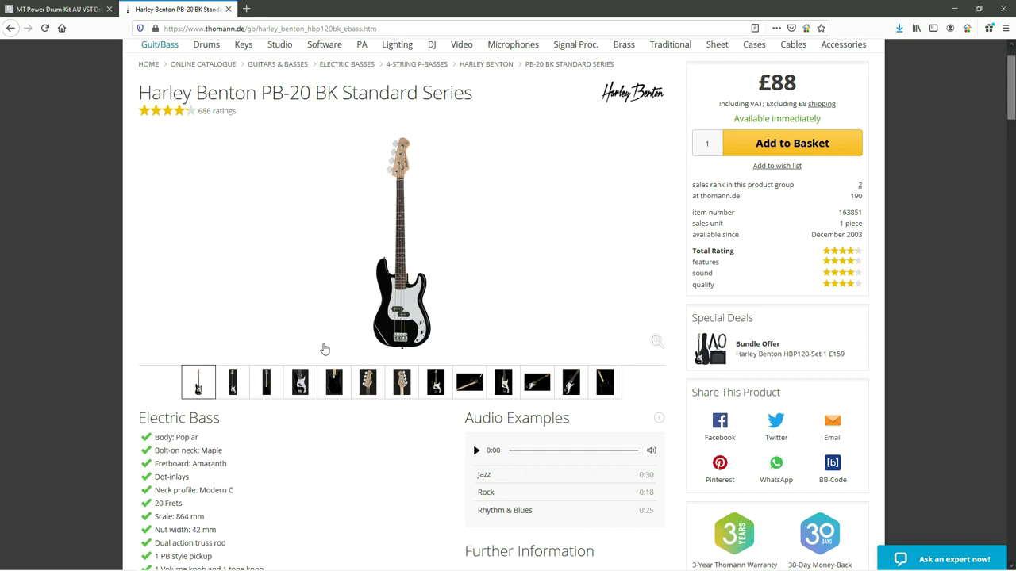
# - Examine the Harley Benton PB-20 bass product page in the browser and return to the REAPER project
pyautogui.scroll(1, 325, 349)
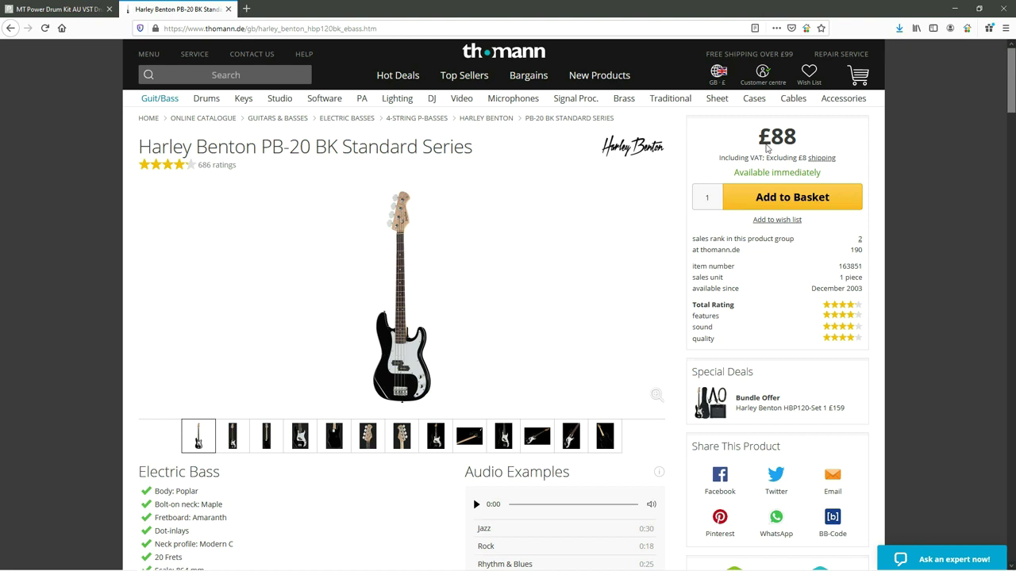
pyautogui.click(957, 12)
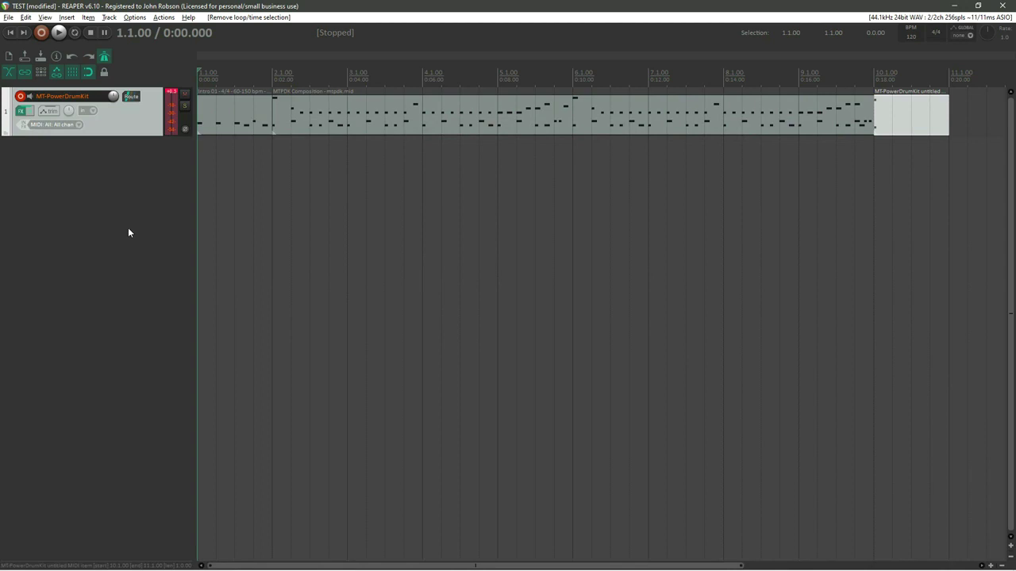
# - Disarm the drum track, add a new track named Bass below it, and save the project
pyautogui.click(20, 96)
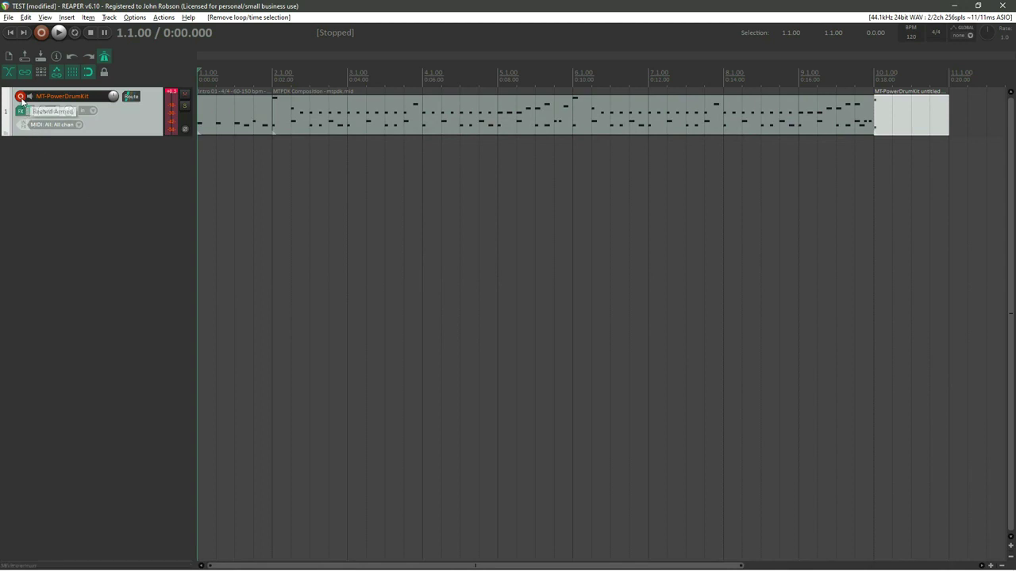
pyautogui.doubleClick(74, 201)
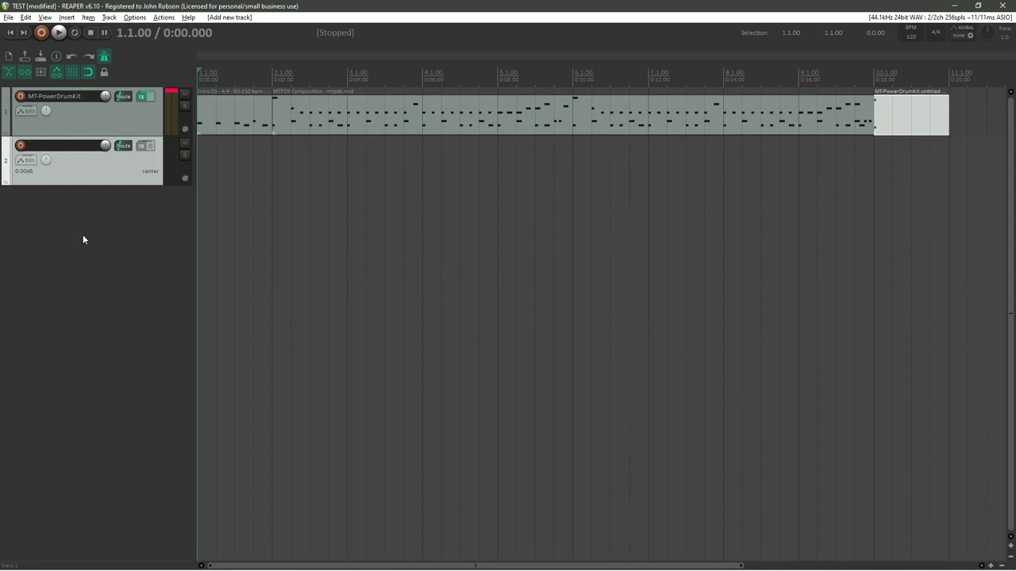
pyautogui.doubleClick(61, 147)
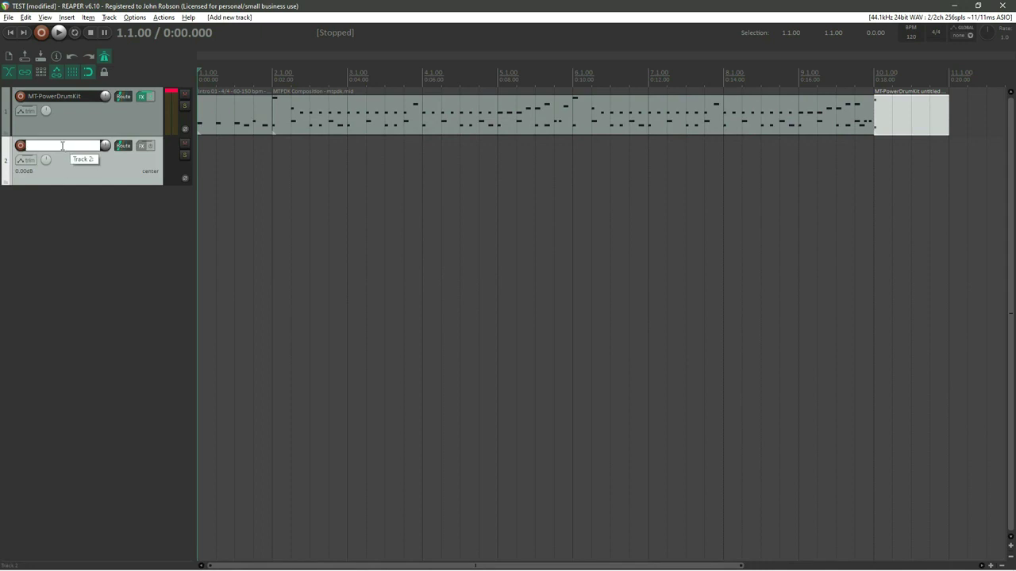
pyautogui.write('Bass')
pyautogui.press('Return')
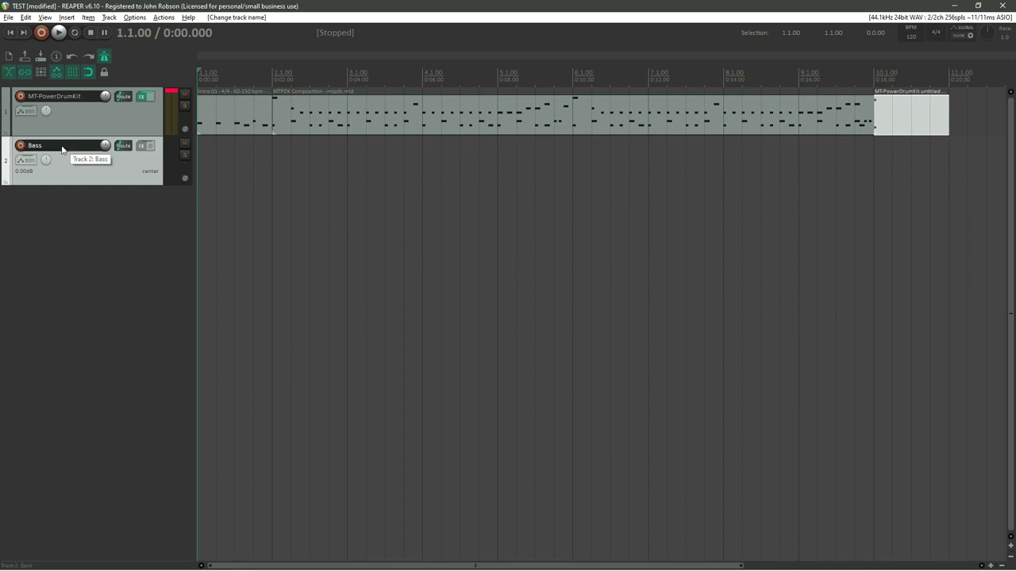
pyautogui.hotkey('ctrl', 's')
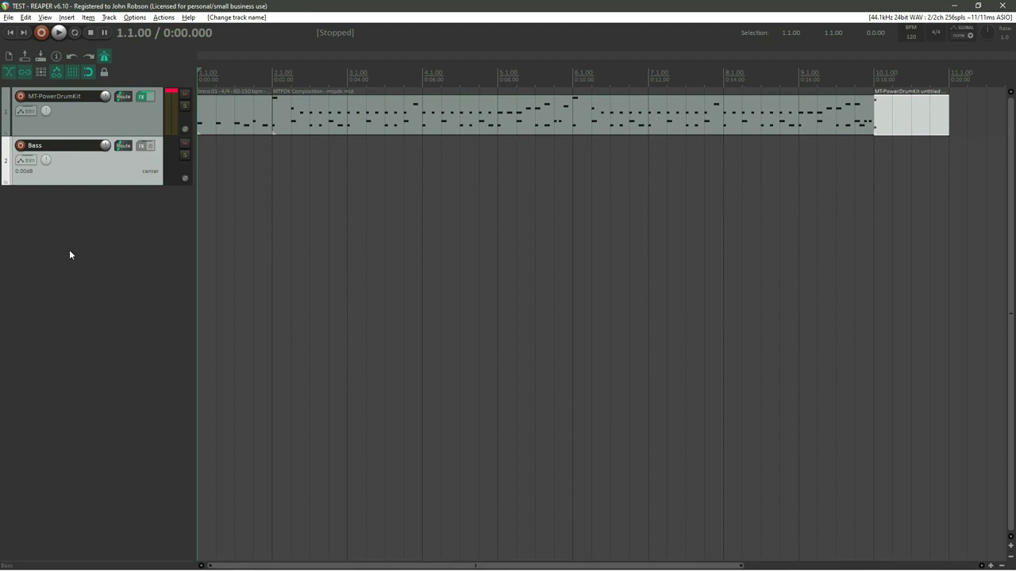
# - Arm the Bass track and record a bass take from the project start through the final drum hit
pyautogui.click(20, 145)
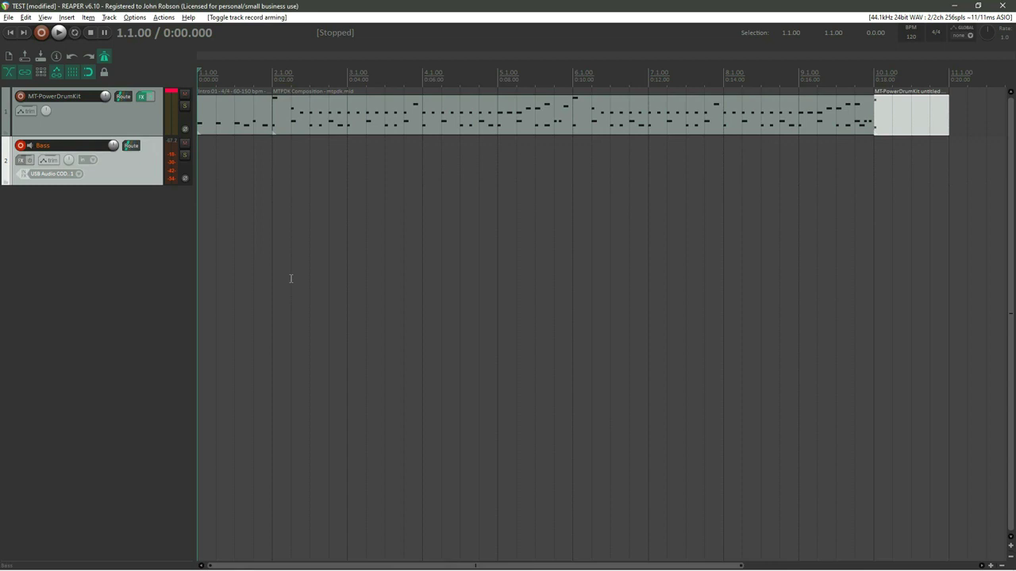
pyautogui.hotkey('ctrl', 'r')
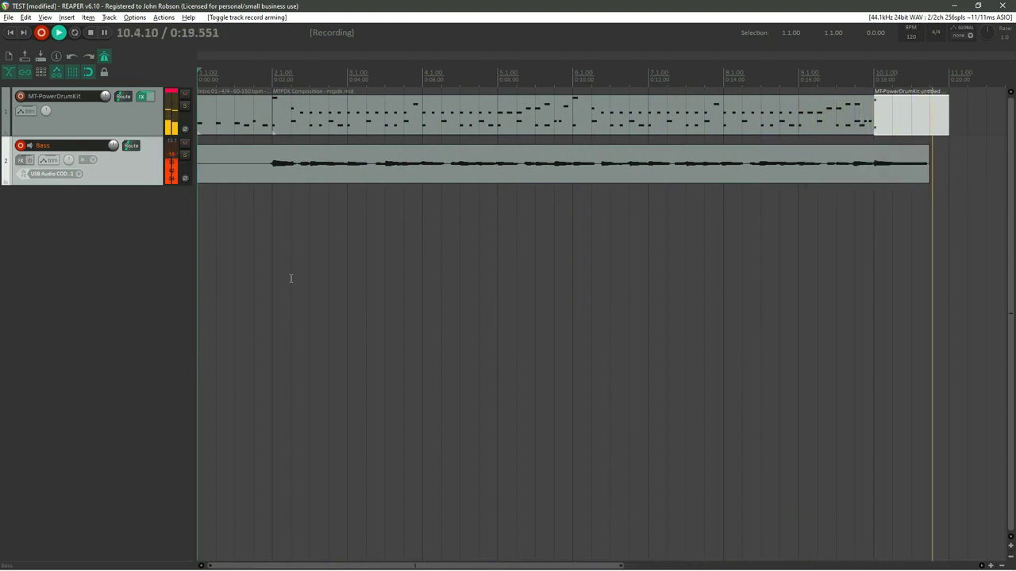
pyautogui.press('space')
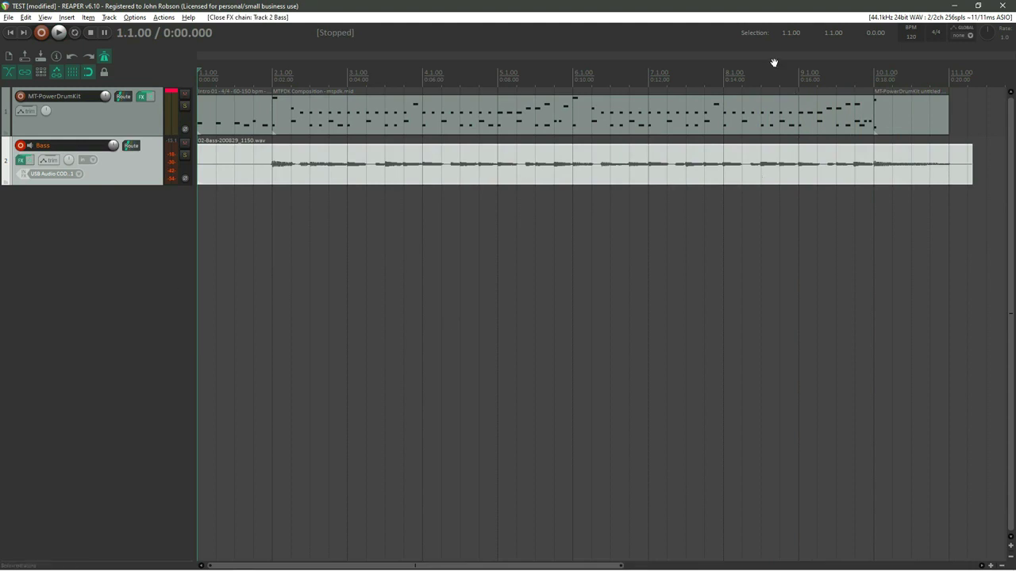
# - Set the global automation override to Write and open the mixer
pyautogui.click(971, 37)
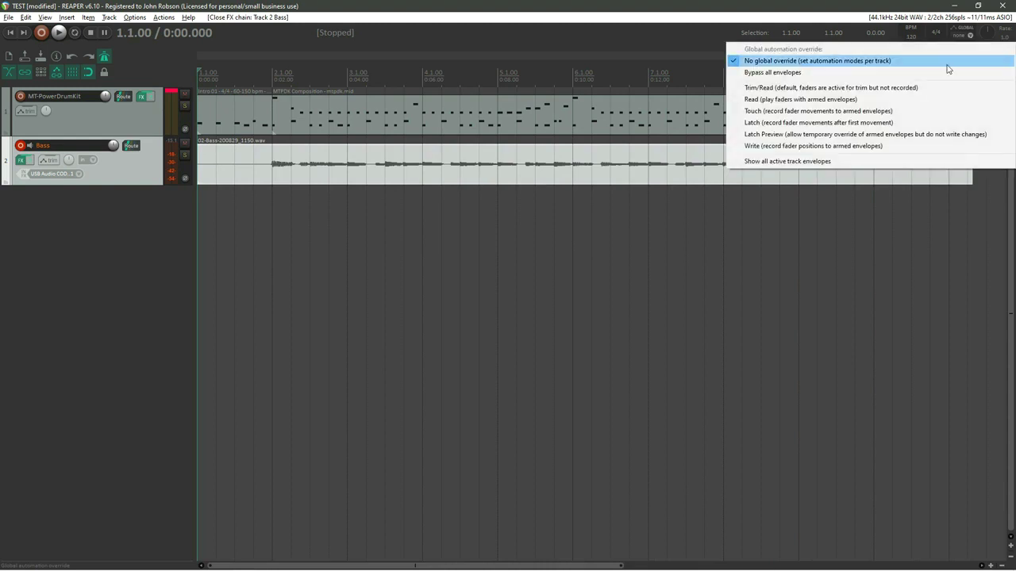
pyautogui.click(869, 148)
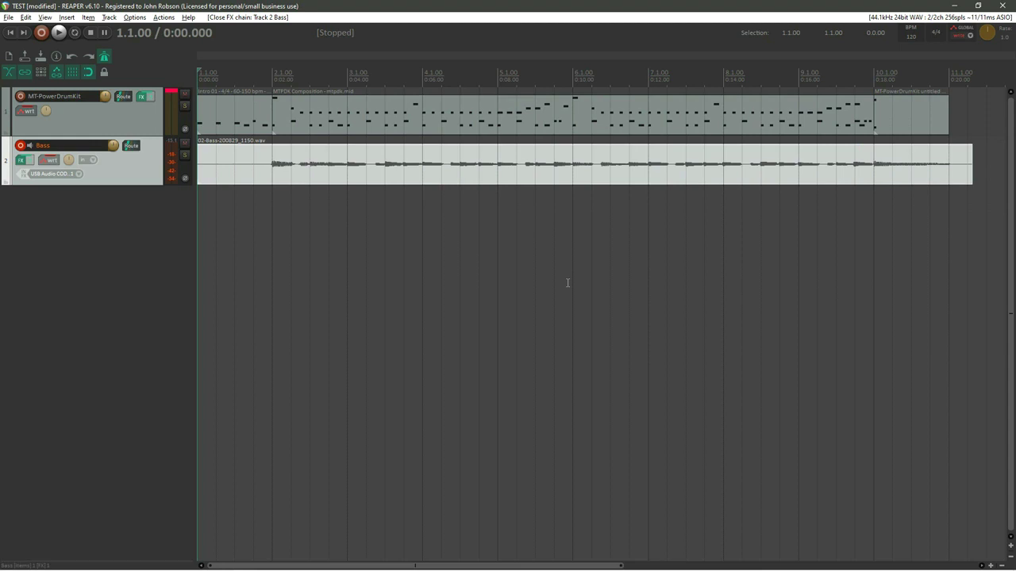
pyautogui.click(45, 17)
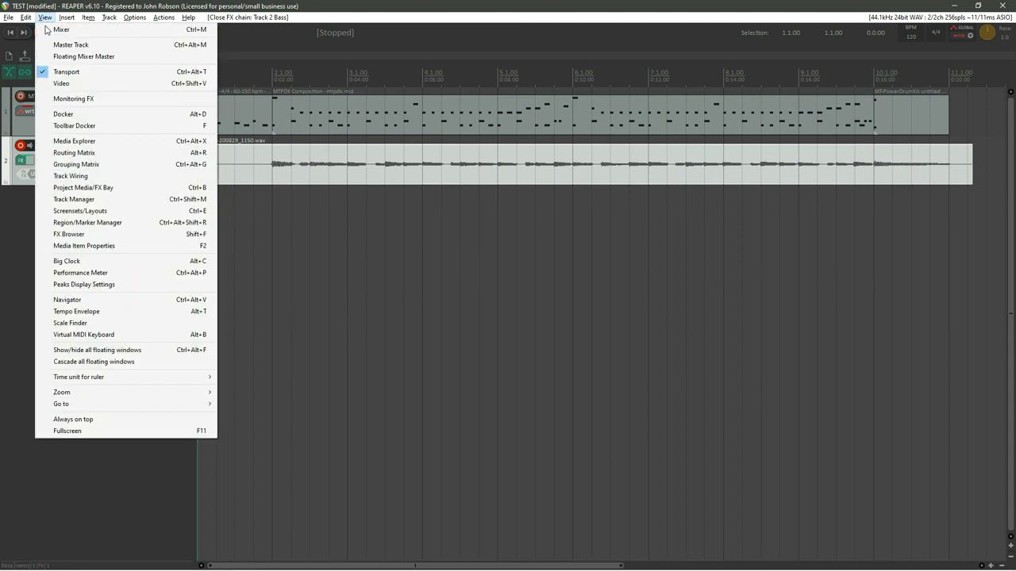
pyautogui.click(97, 34)
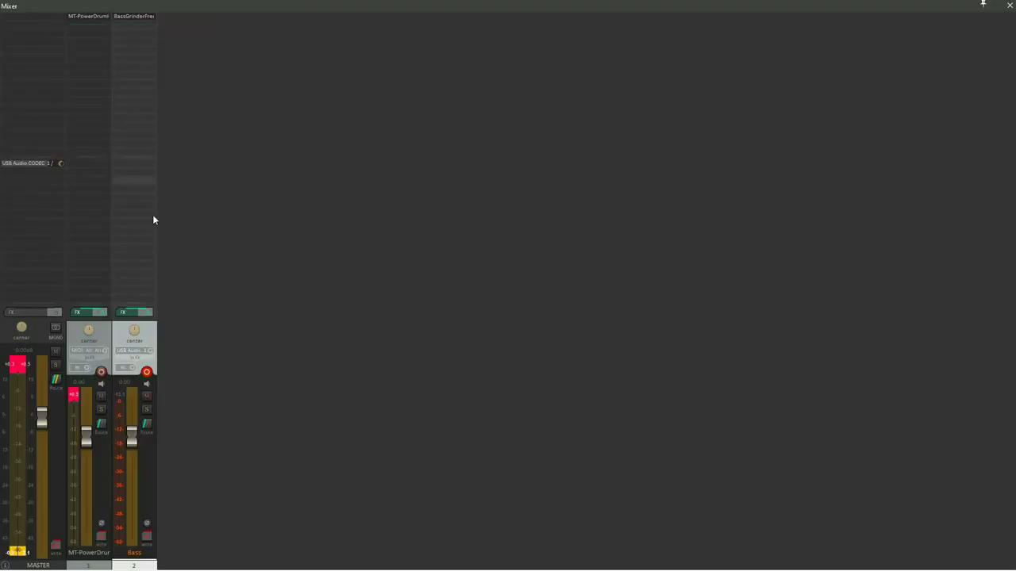
# - Reset the peak indicators on the master and drum channels and disarm the Bass track
pyautogui.click(20, 367)
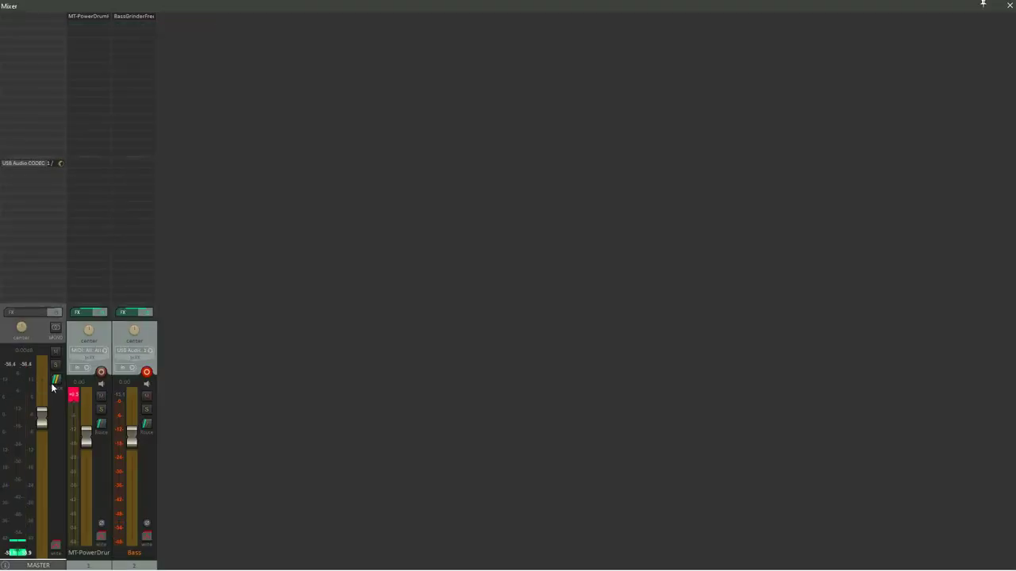
pyautogui.click(73, 394)
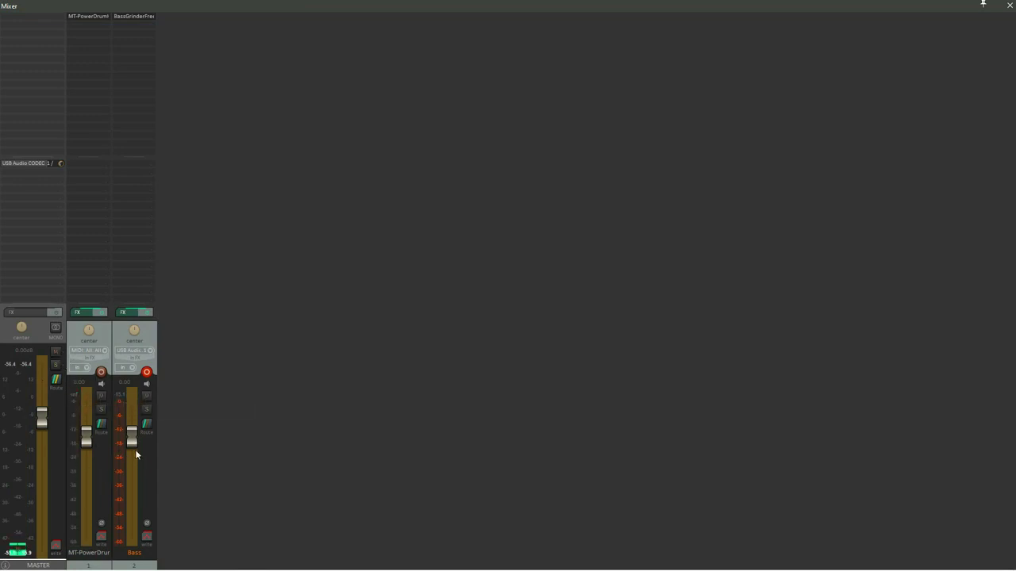
pyautogui.click(147, 373)
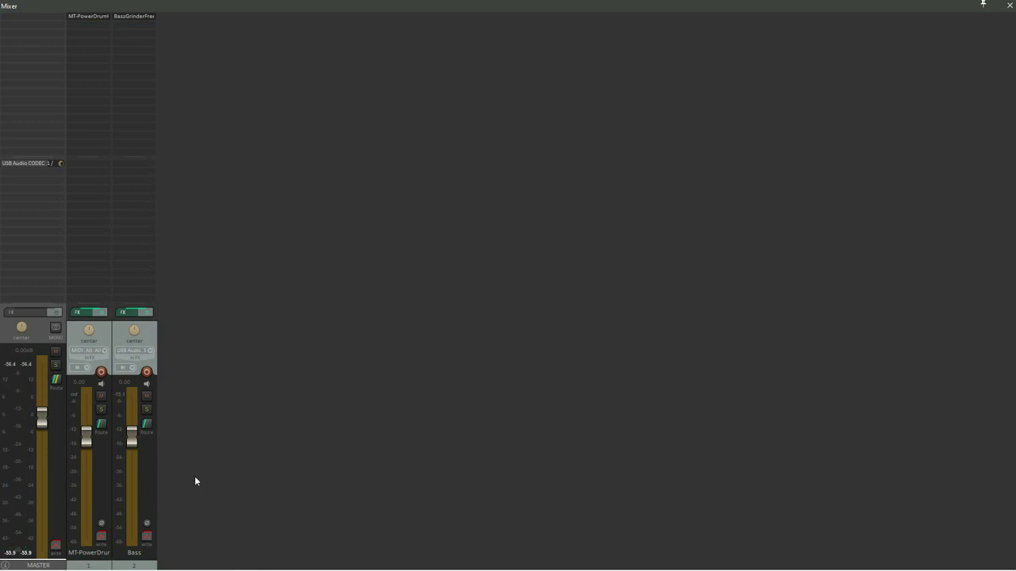
# - Set the drum fader to -4.87 dB and Bass to -9.58 dB, record raising Bass to -3.78 dB during playback, and close the mixer
pyautogui.moveTo(85, 443); pyautogui.dragTo(131, 471)
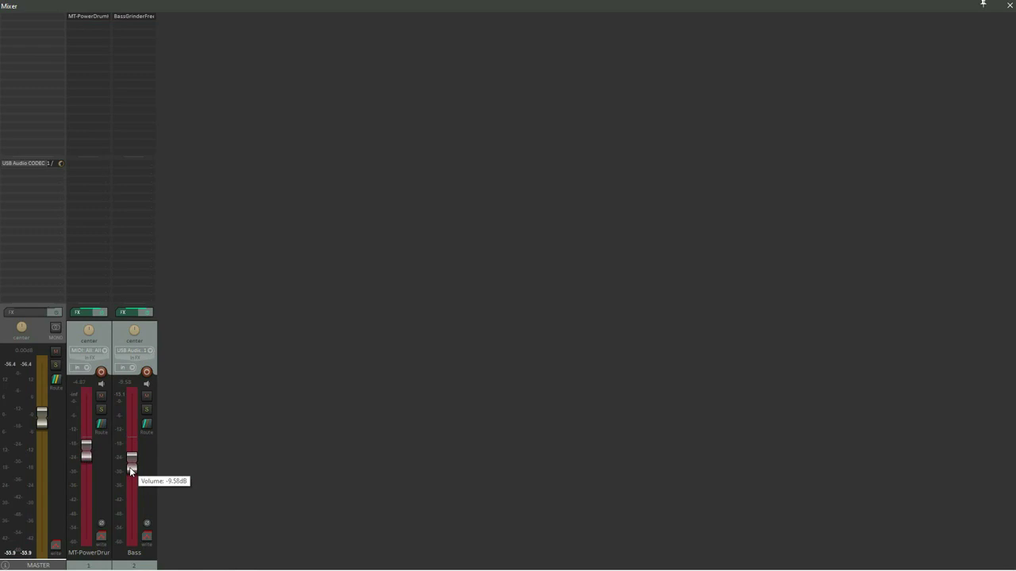
pyautogui.press('space')
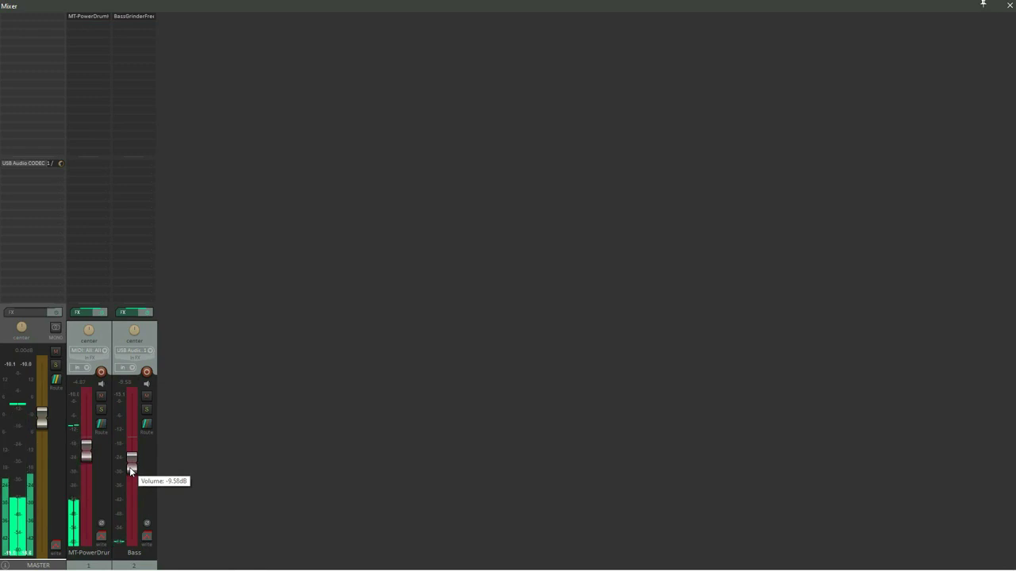
pyautogui.moveTo(131, 471); pyautogui.dragTo(132, 454)
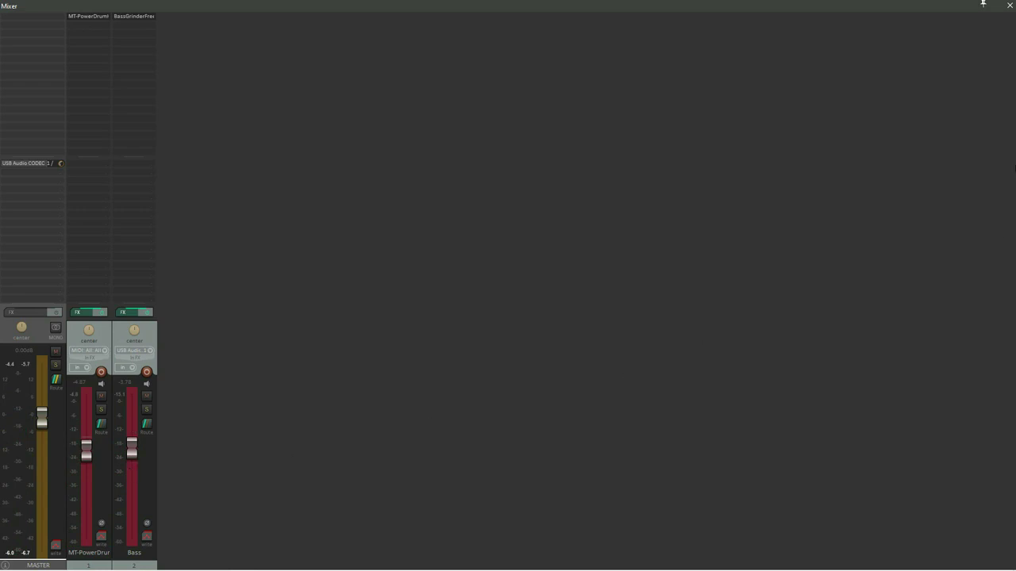
pyautogui.click(1008, 7)
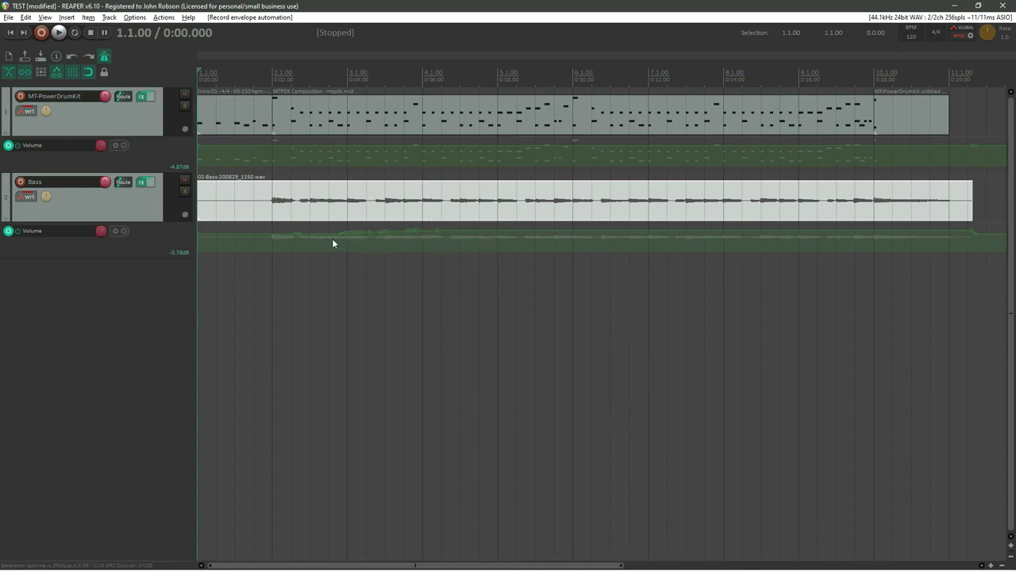
# - Set the global automation override to Read and check the recorded fader automation in the mixer
pyautogui.click(970, 37)
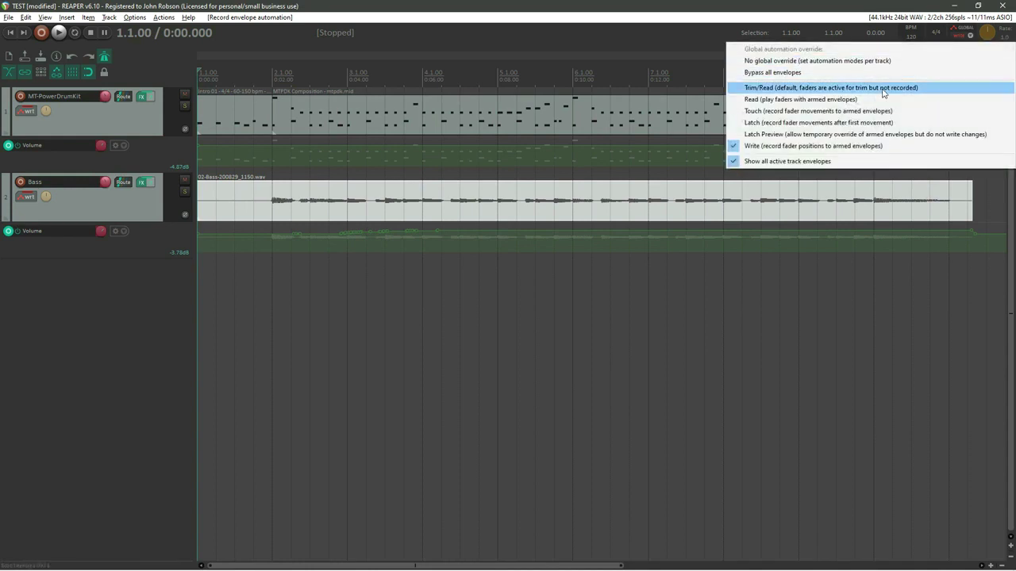
pyautogui.click(820, 100)
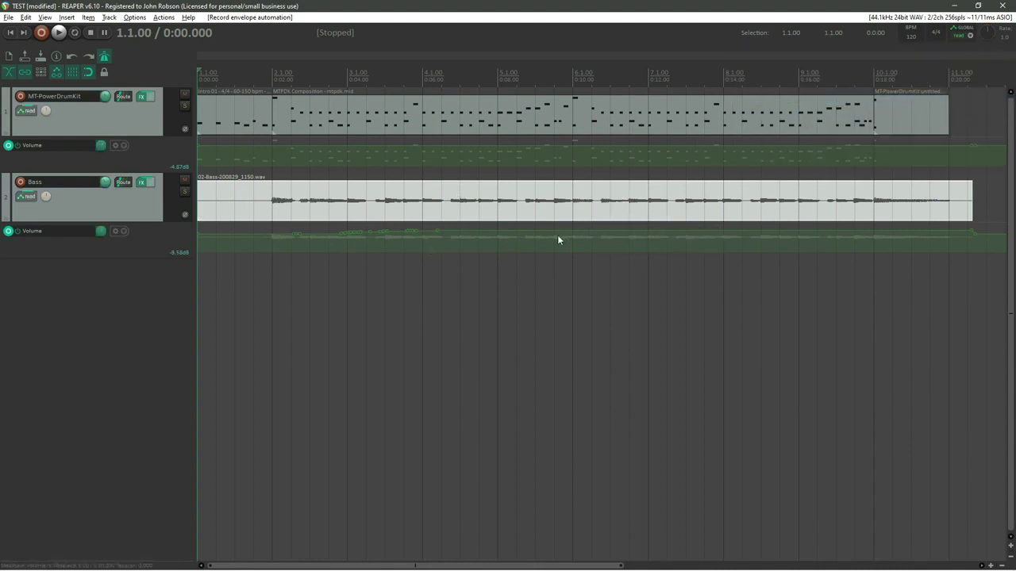
pyautogui.hotkey('ctrl', 'm')
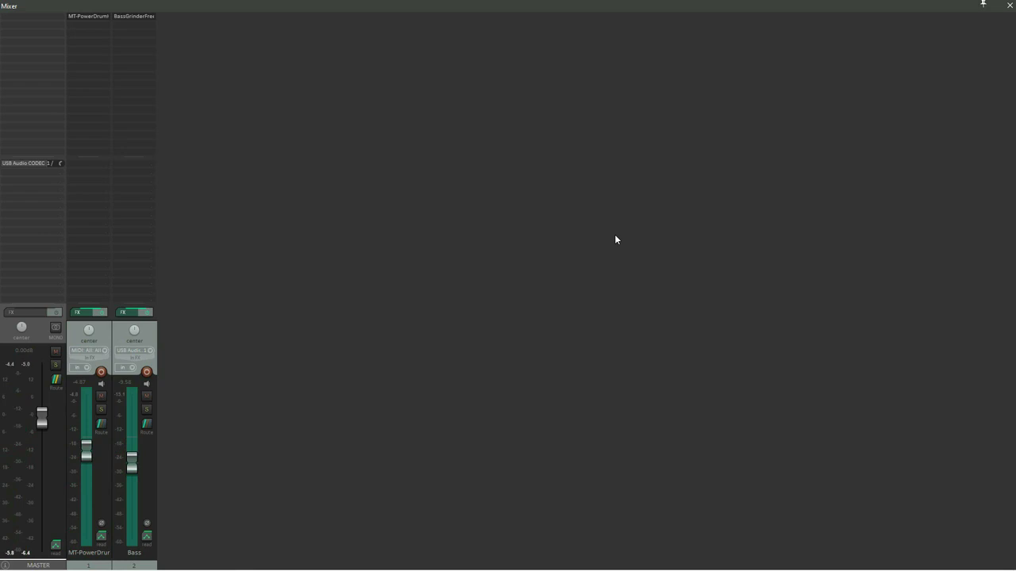
pyautogui.click(1009, 6)
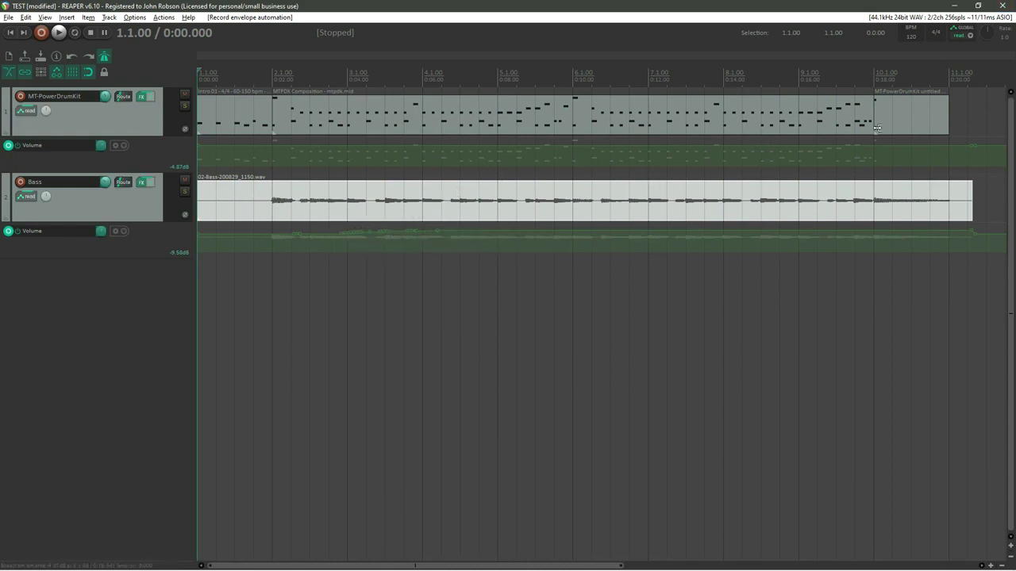
pyautogui.click(964, 34)
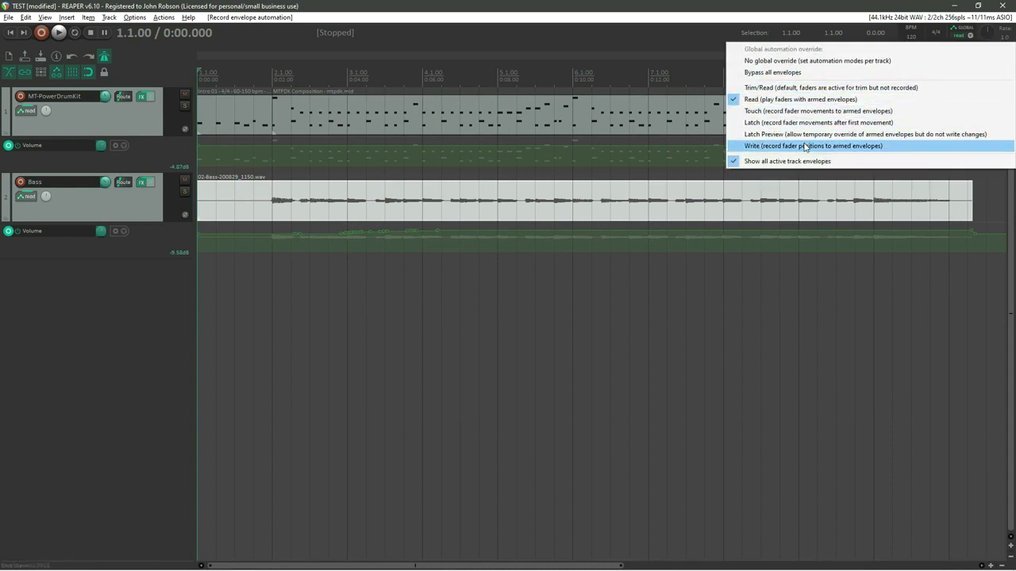
pyautogui.click(719, 51)
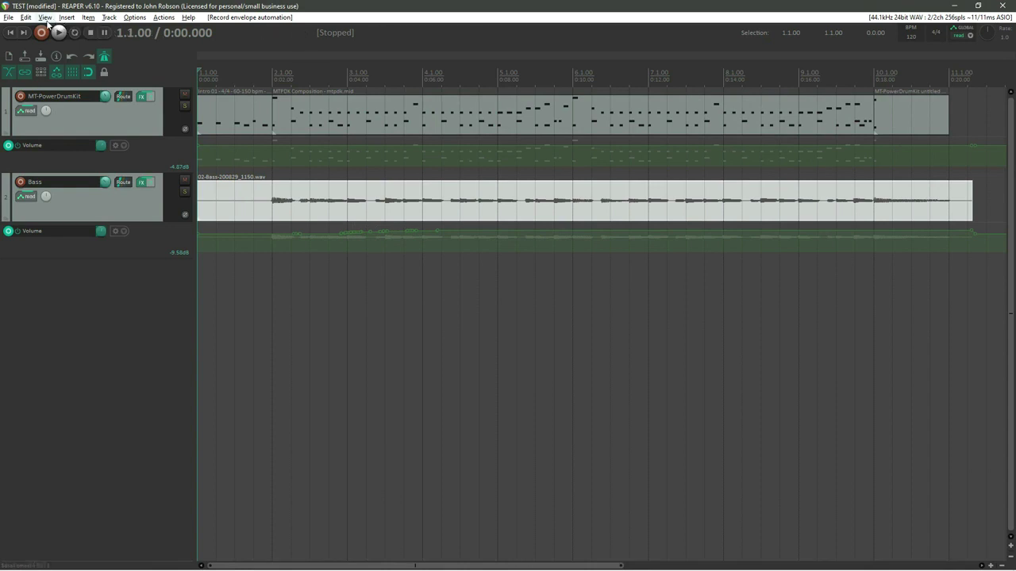
# - Render the entire project's master mix to a 24-bit WAV file named TEST BASS & DRUMS
pyautogui.click(11, 19)
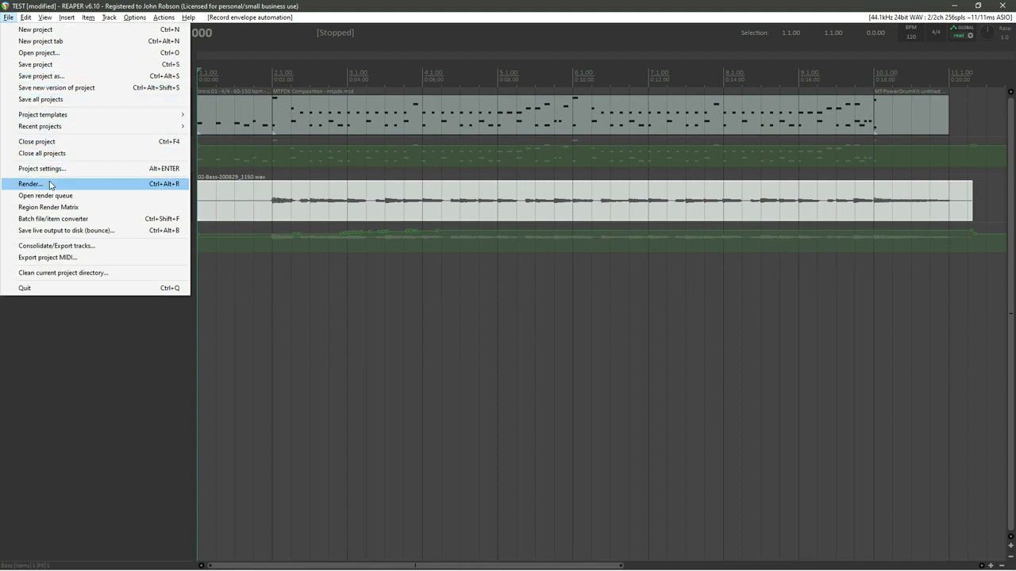
pyautogui.click(157, 185)
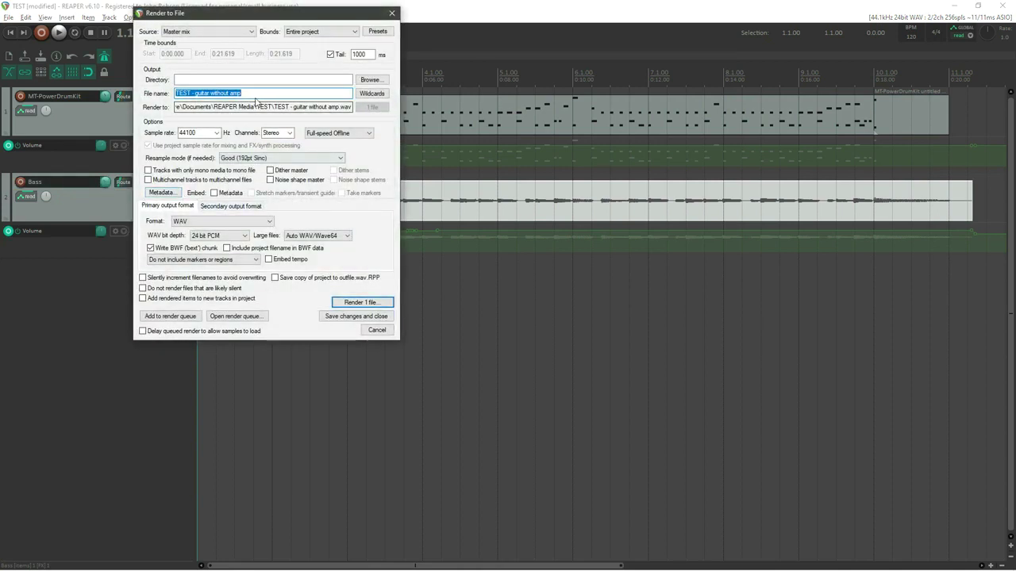
pyautogui.moveTo(243, 92); pyautogui.dragTo(170, 93)
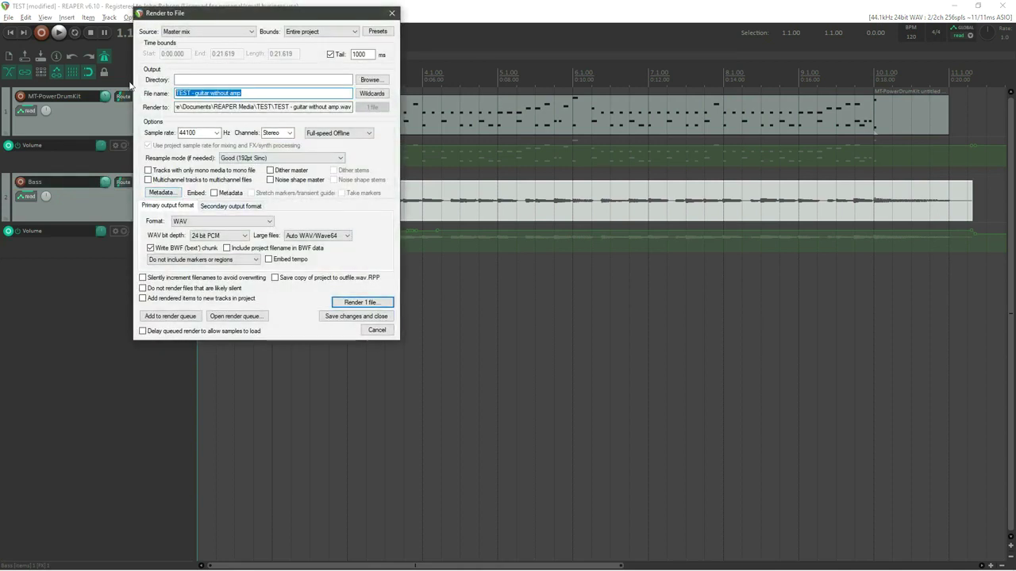
pyautogui.write('TEST ')
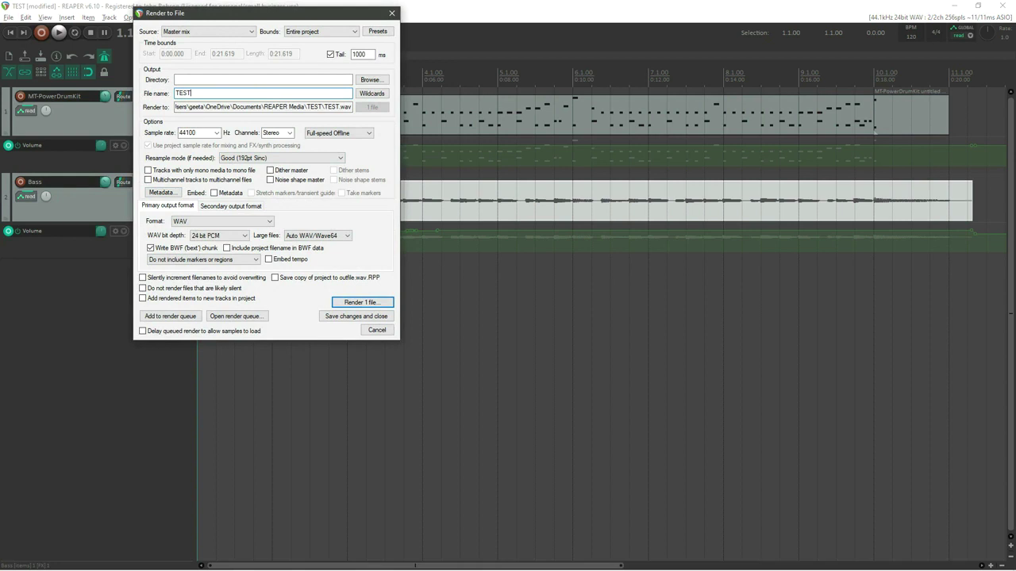
pyautogui.write('BASS')
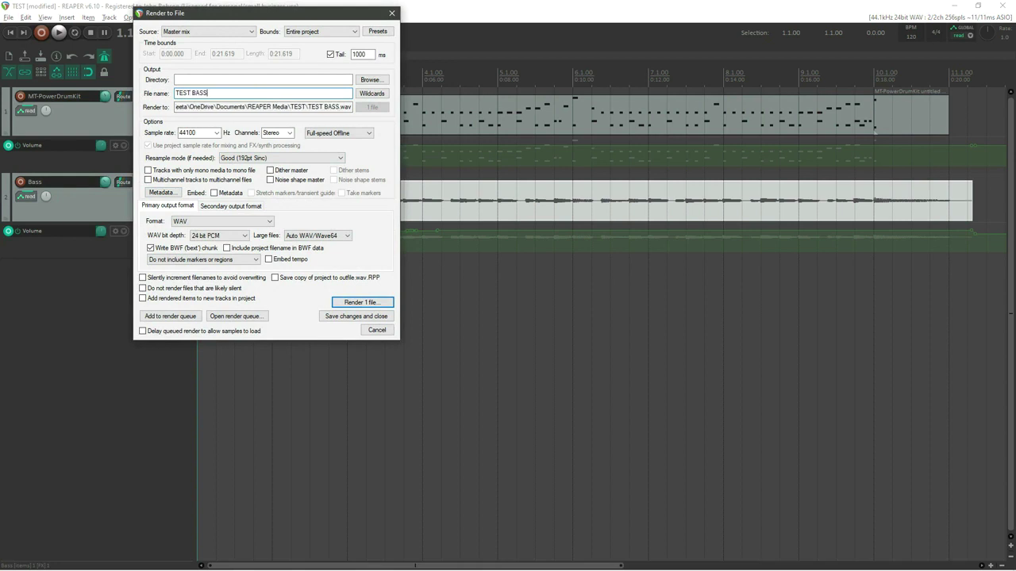
pyautogui.write(' &')
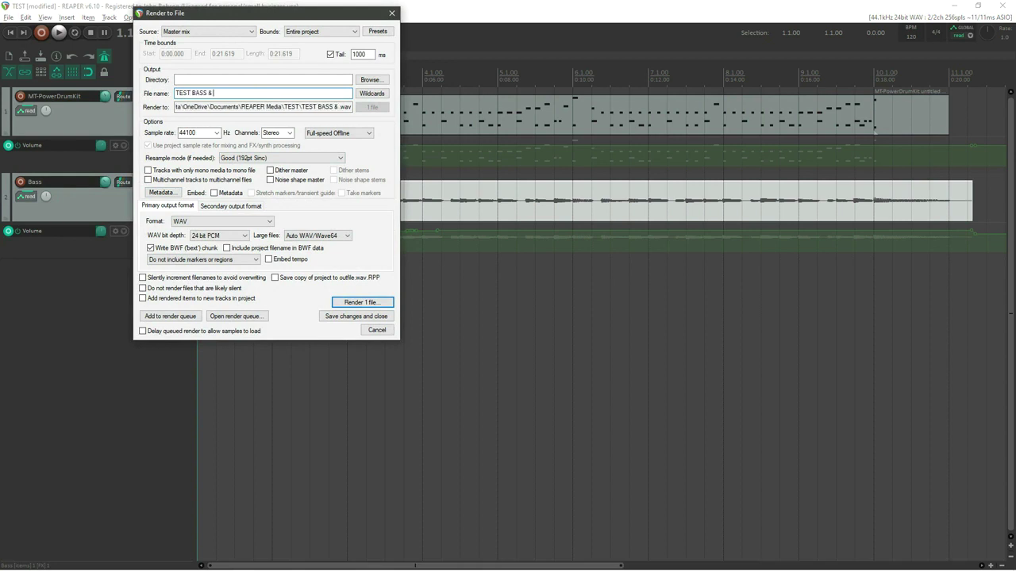
pyautogui.write(' DRUMS')
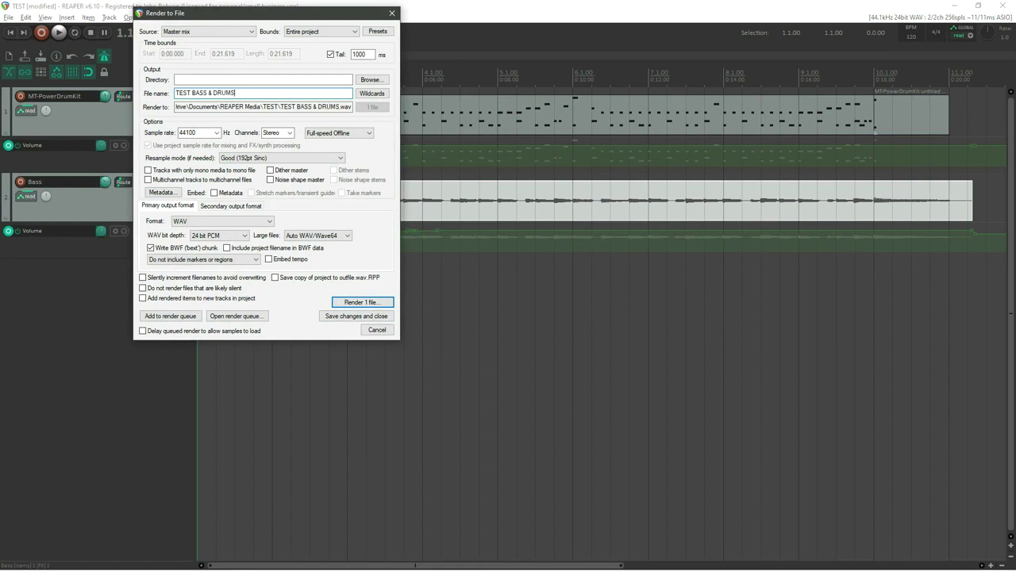
pyautogui.press('Return')
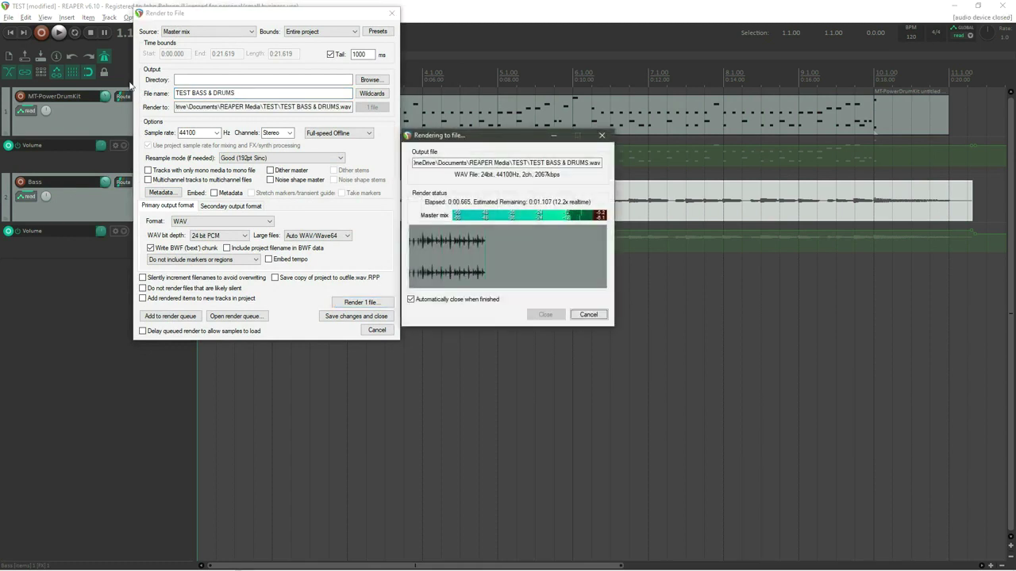